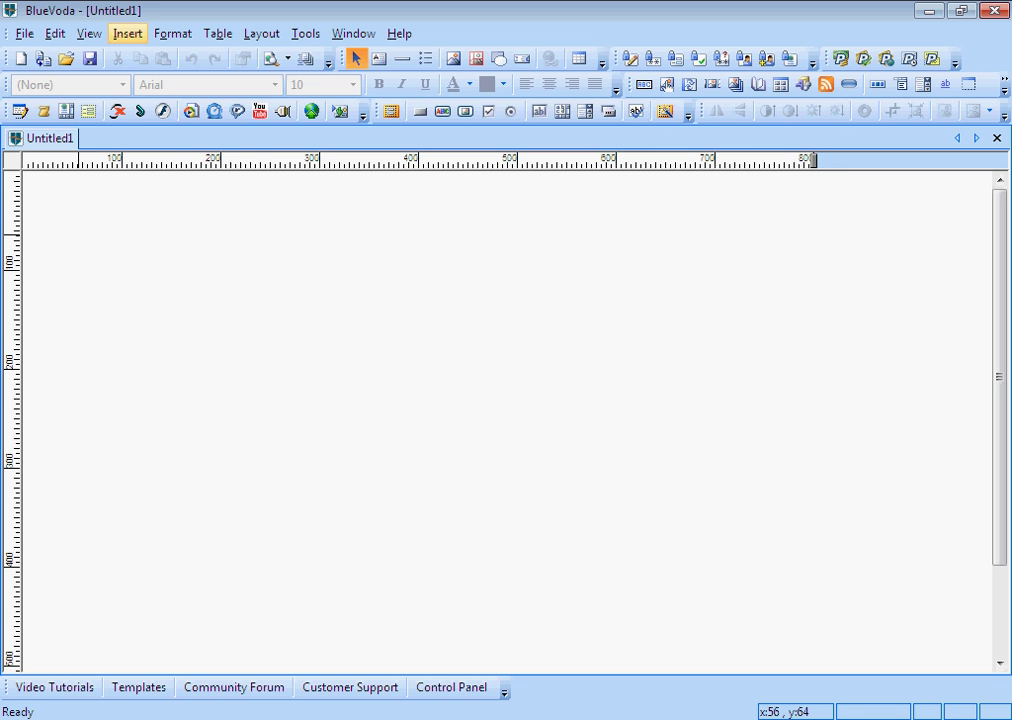
- Open Insert > Extra to review glass buttons, banners, photo galleries and RSS feeds
{"action": "left_click", "coordinate": [127, 33]}
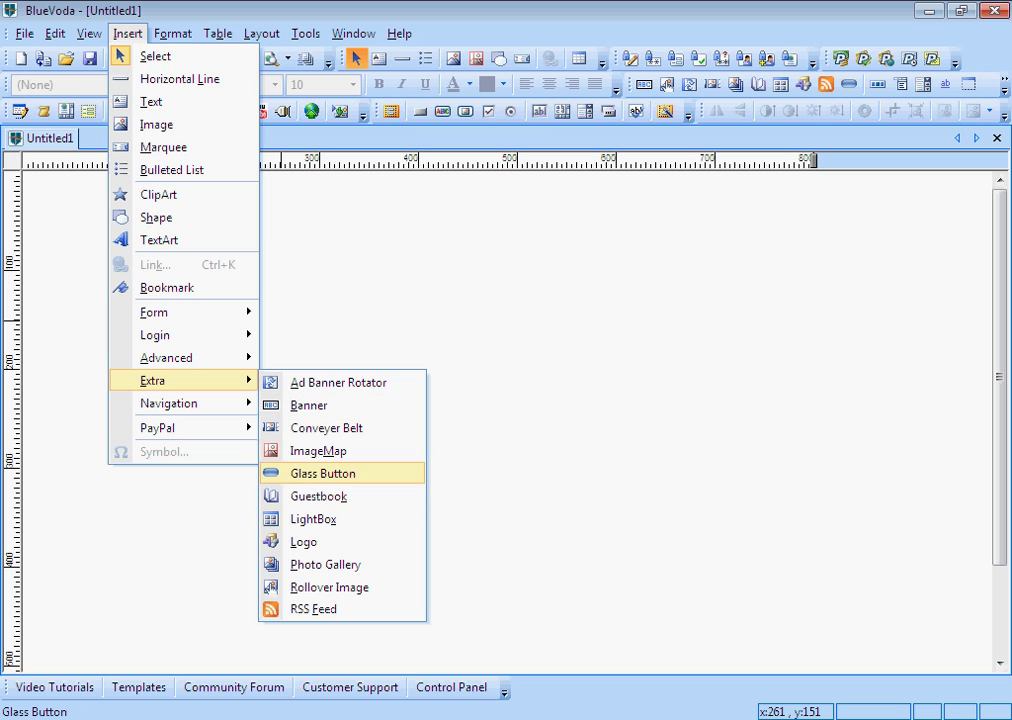
- Insert a Glass Button and resize it into a wide, flat pill
{"action": "key", "text": "Return"}
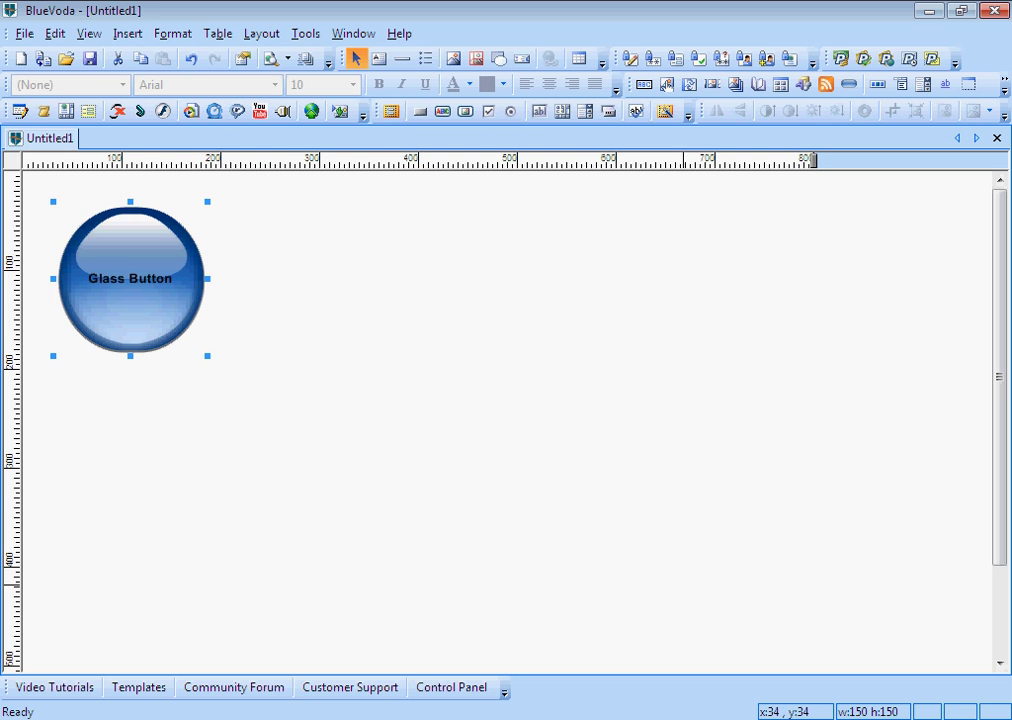
{"action": "left_click_drag", "start_coordinate": [207, 278], "coordinate": [512, 278]}
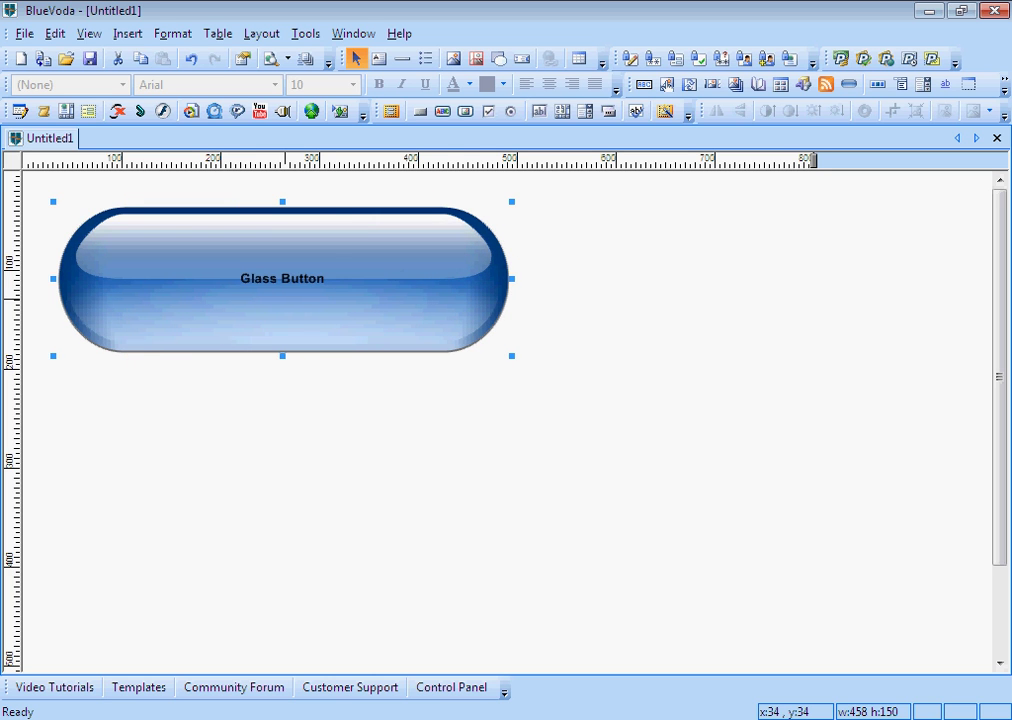
{"action": "left_click_drag", "start_coordinate": [271, 355], "coordinate": [282, 281]}
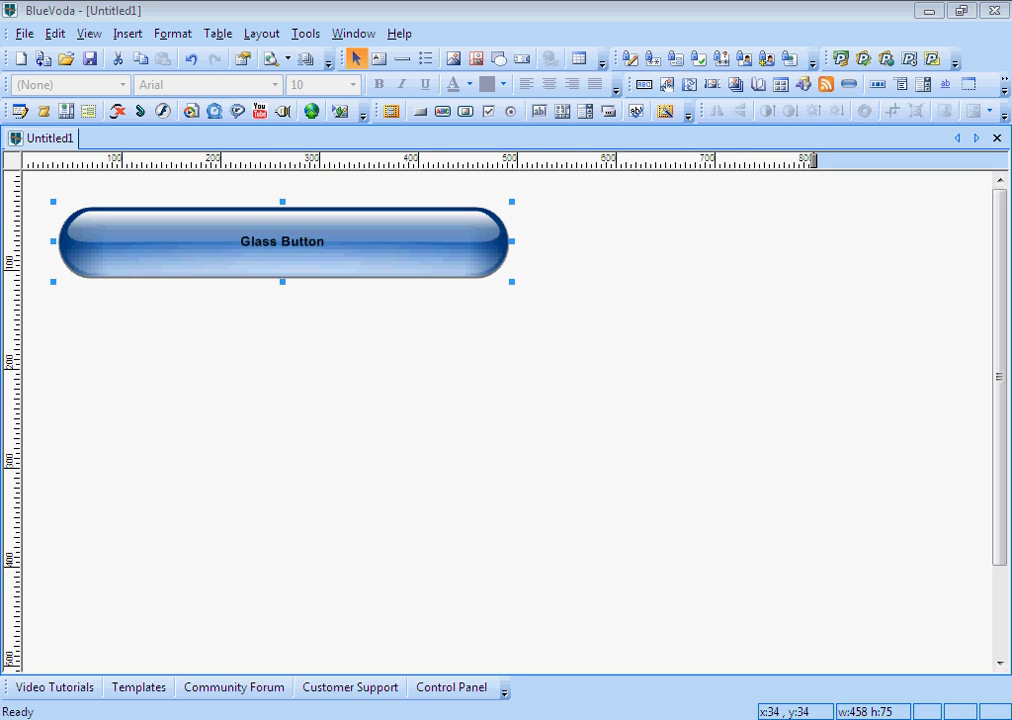
- Label the glass button 'SuperConsoleKng' with a larger font size
{"action": "double_click", "coordinate": [282, 245]}
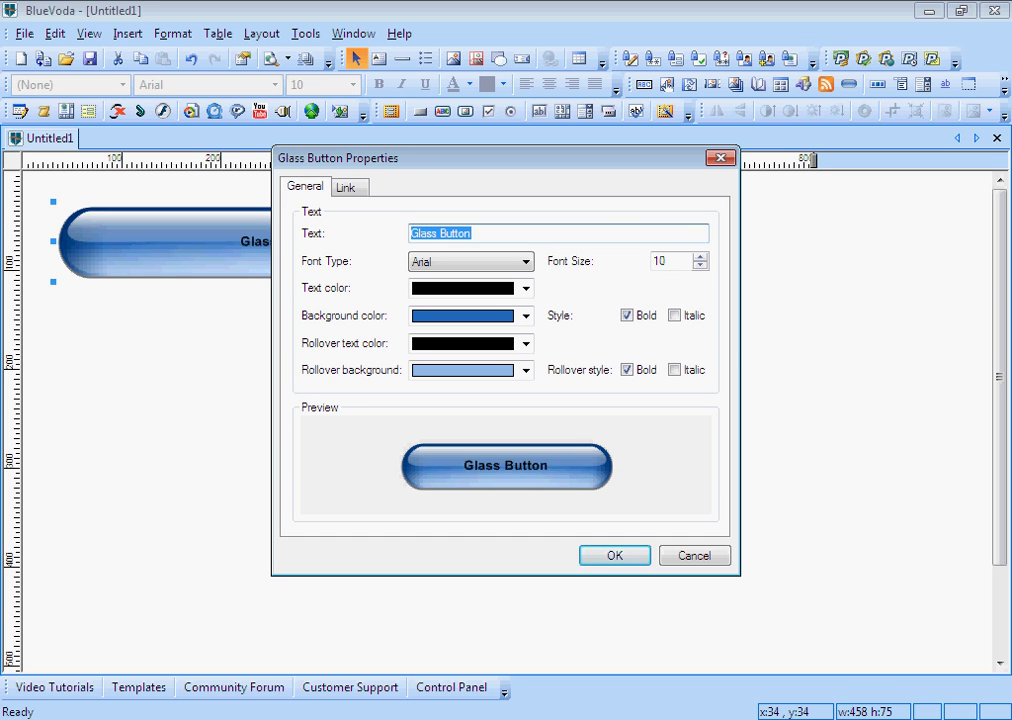
{"action": "key", "text": "BackSpace"}
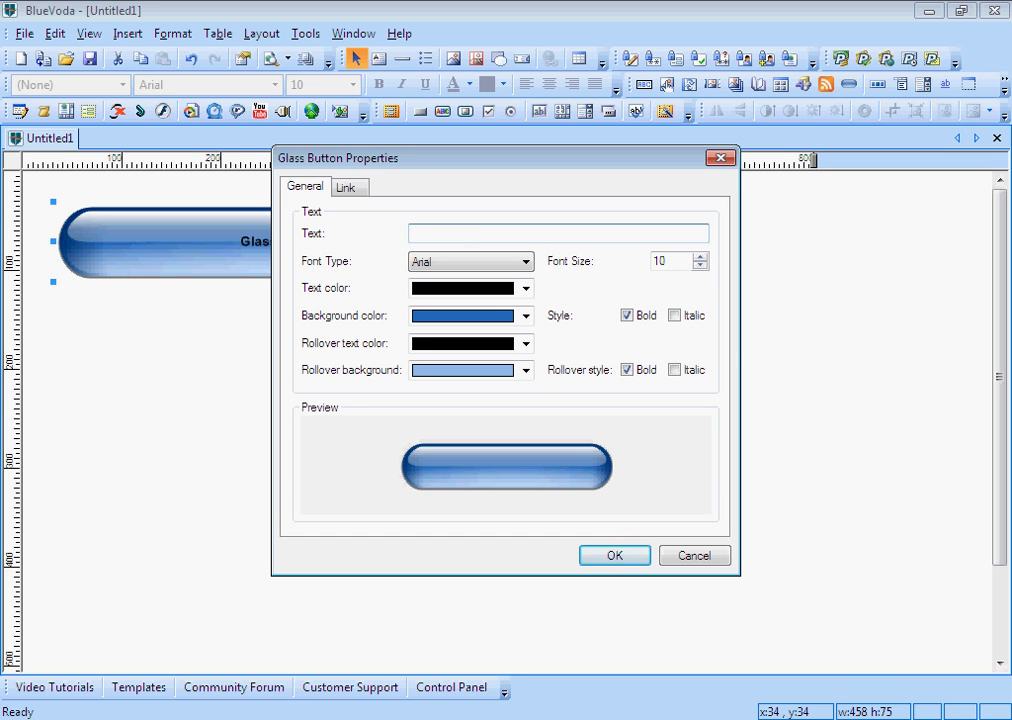
{"action": "type", "text": "T"}
{"action": "key", "text": "BackSpace"}
{"action": "type", "text": "SuperConsoleKng"}
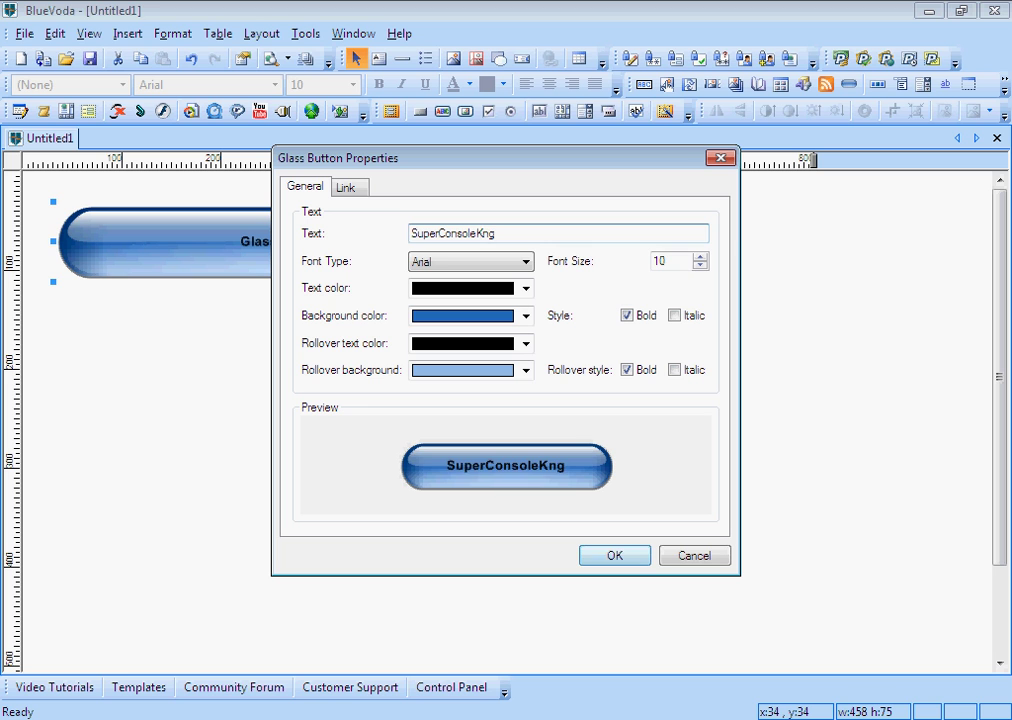
{"action": "key", "text": "Up"}
{"action": "key", "text": "Up"}
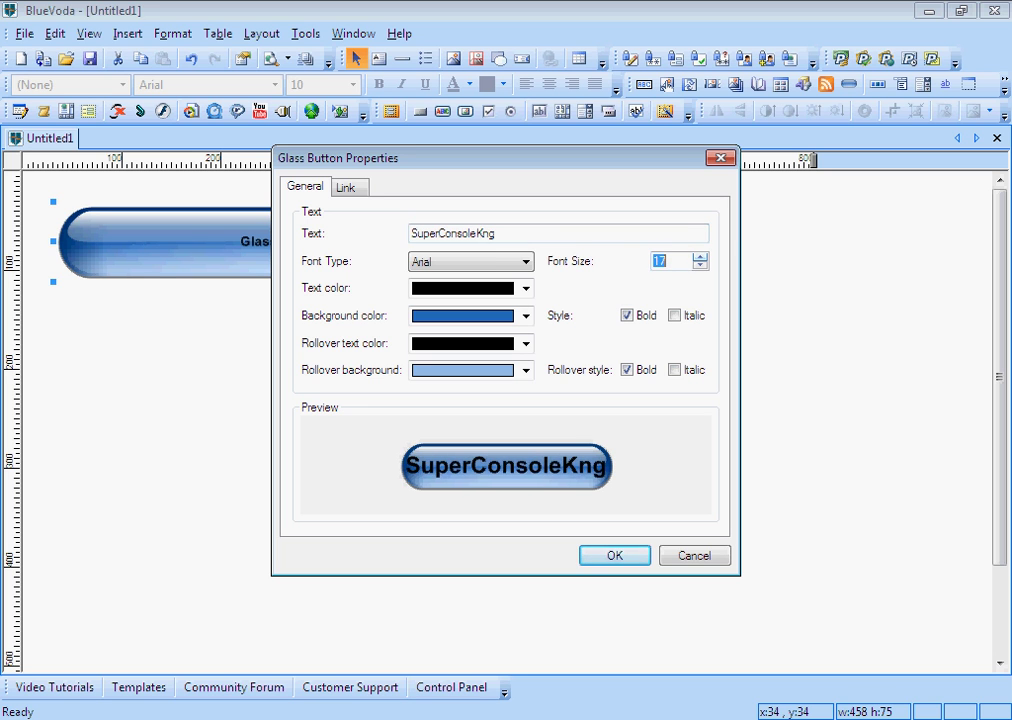
{"action": "key", "text": "Return"}
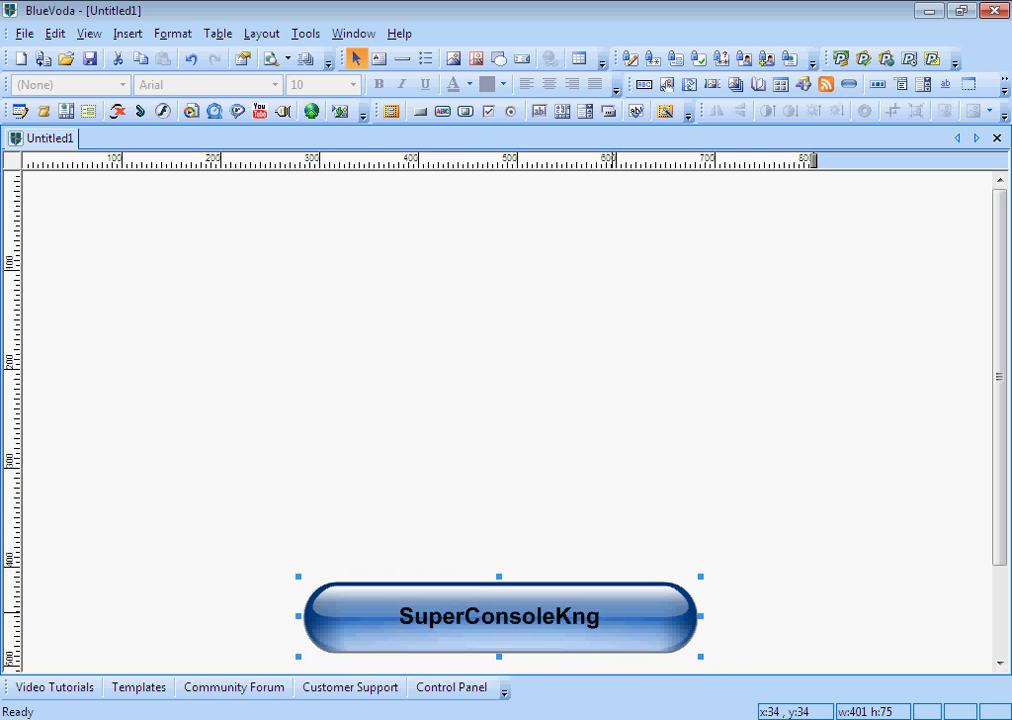
- Insert the 200px-Nickelodeon_logo.svg image from Libraries > Pictures
{"action": "left_click", "coordinate": [217, 33]}
{"action": "left_click", "coordinate": [262, 268]}
{"action": "left_click", "coordinate": [127, 33]}
{"action": "key", "text": "Return"}
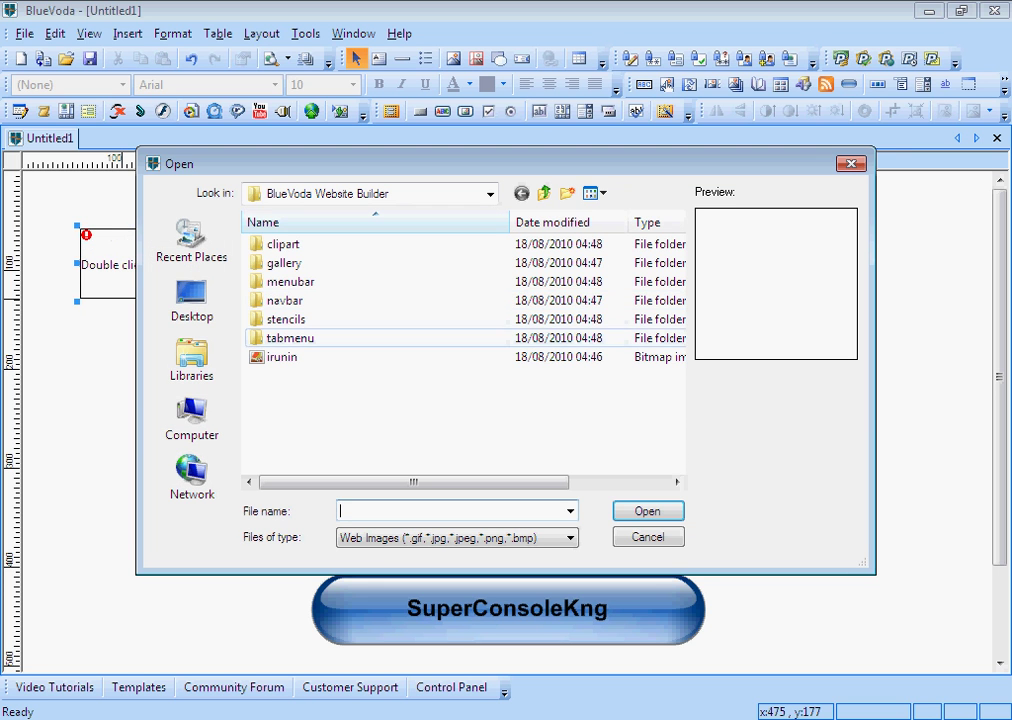
{"action": "left_click", "coordinate": [191, 358]}
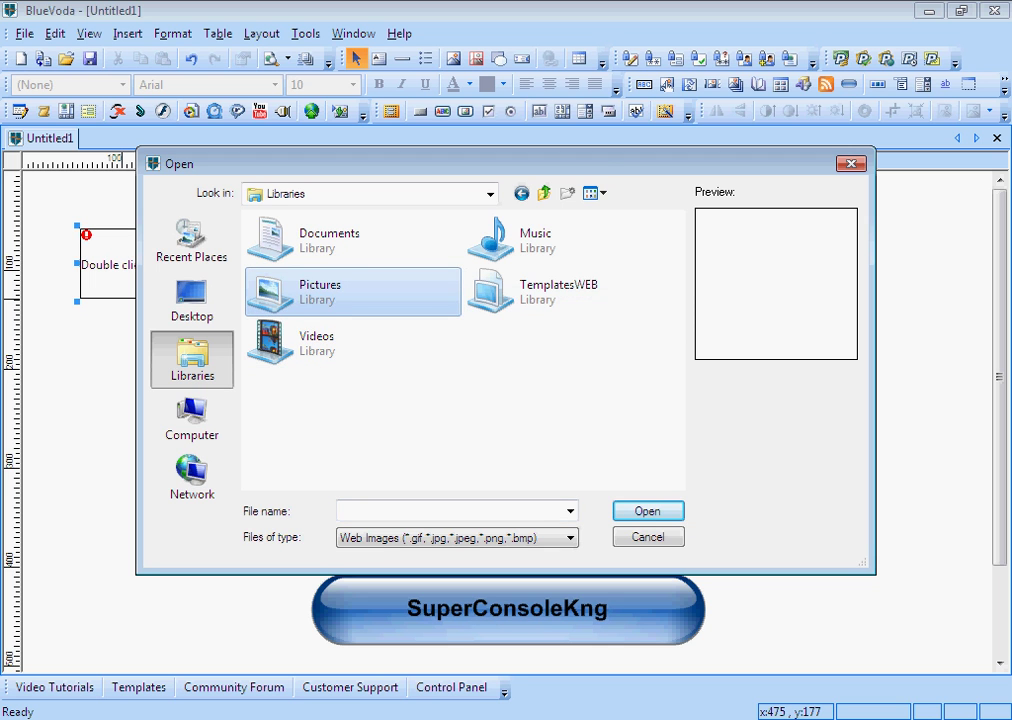
{"action": "double_click", "coordinate": [320, 290]}
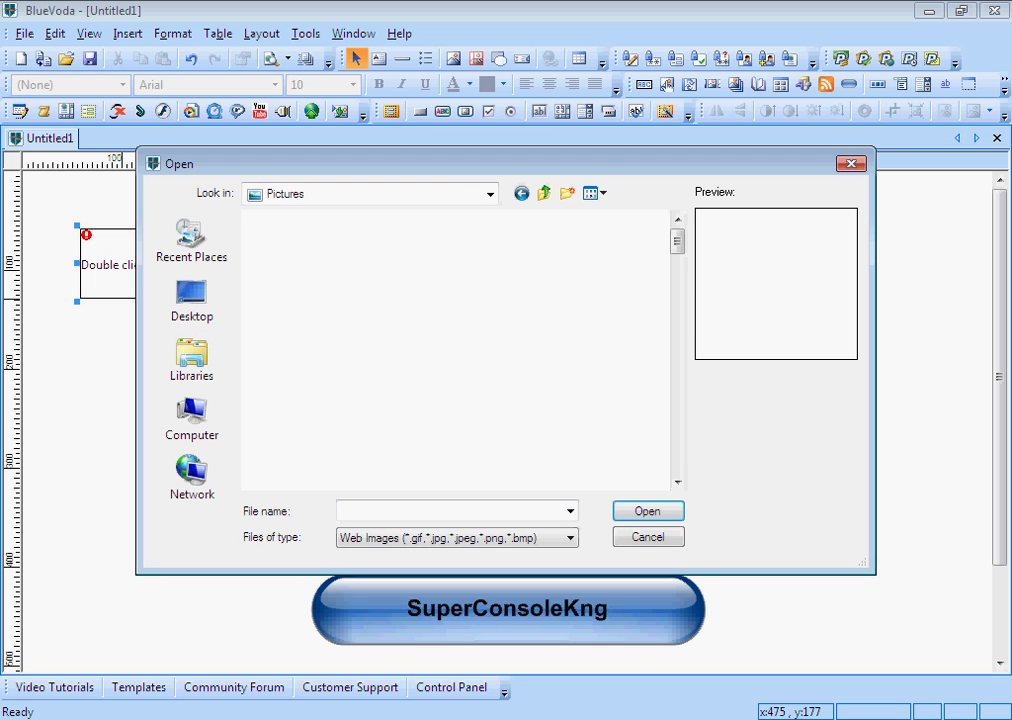
{"action": "scroll", "coordinate": [400, 415], "scroll_direction": "down", "scroll_amount": 2}
{"action": "scroll", "coordinate": [400, 415], "scroll_direction": "down", "scroll_amount": 2}
{"action": "left_click", "coordinate": [295, 265]}
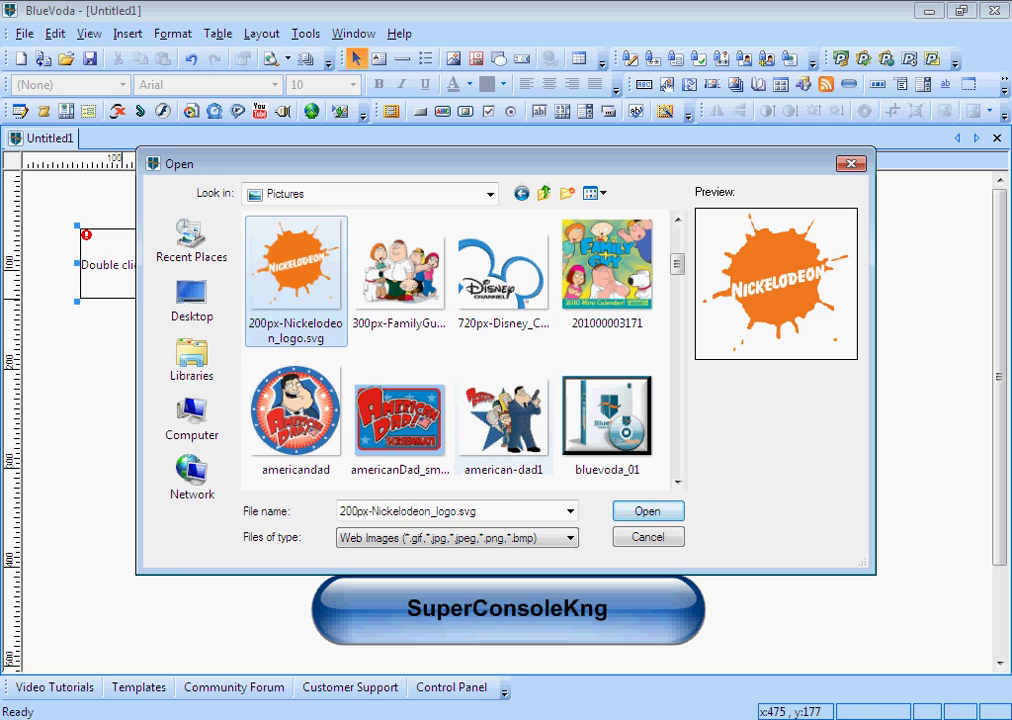
{"action": "key", "text": "Return"}
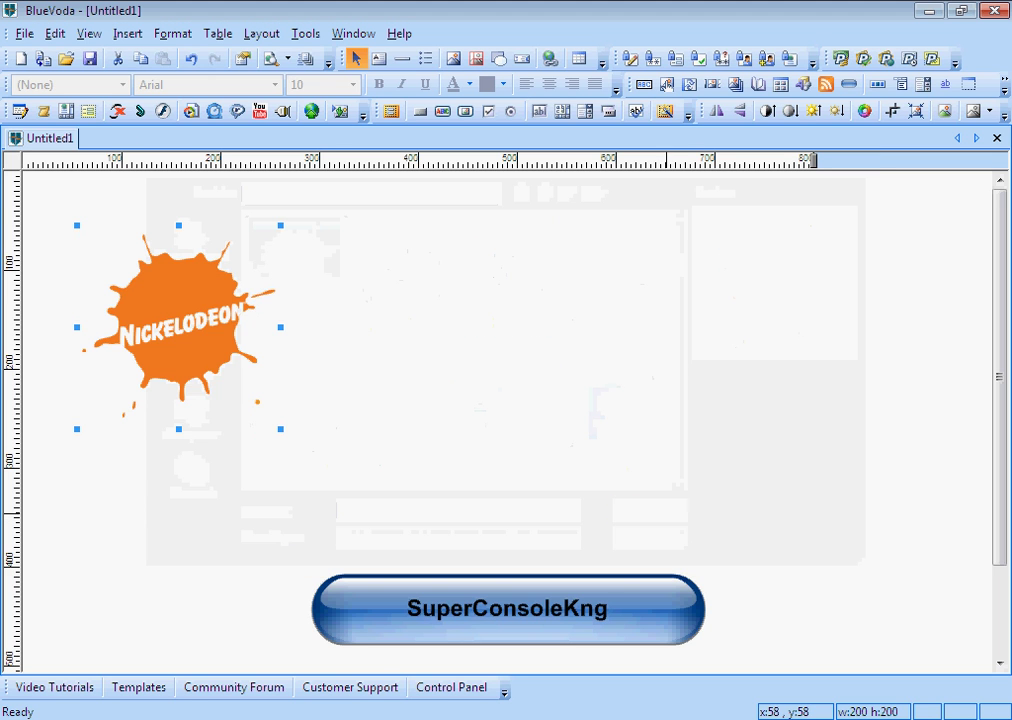
- Enlarge the Nickelodeon logo and centre it above the SuperConsoleKng button
{"action": "left_click_drag", "start_coordinate": [180, 300], "coordinate": [503, 677]}
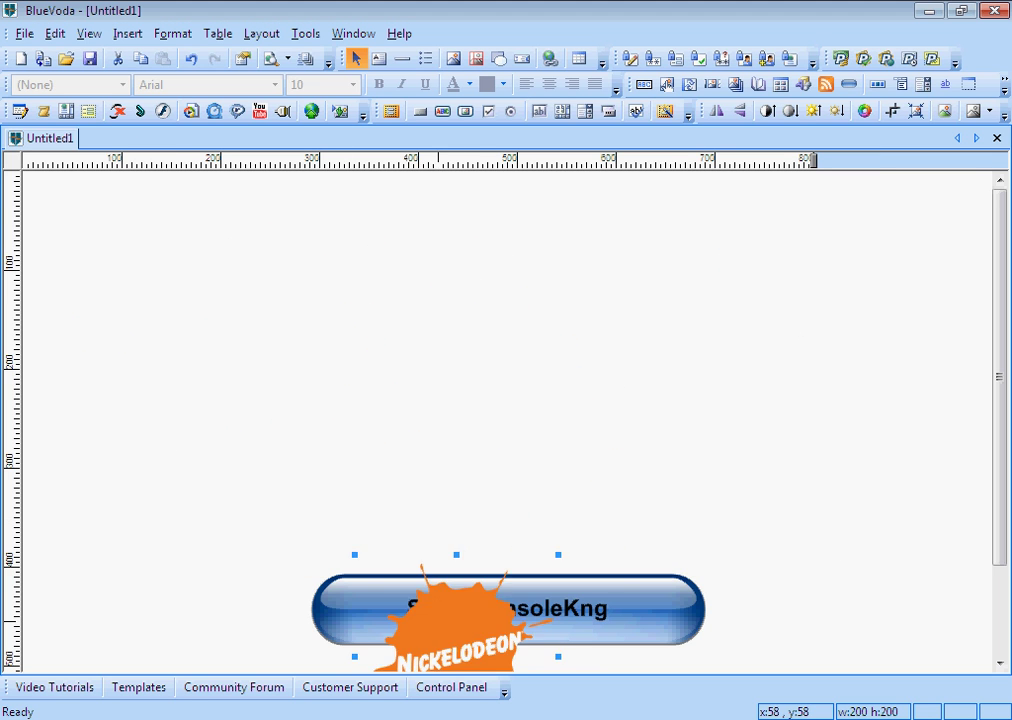
{"action": "mouse_move", "coordinate": [456, 605]}
{"action": "left_mouse_down"}
{"action": "mouse_move", "coordinate": [475, 567]}
{"action": "mouse_move", "coordinate": [475, 603]}
{"action": "mouse_move", "coordinate": [434, 497]}
{"action": "mouse_move", "coordinate": [472, 365]}
{"action": "mouse_move", "coordinate": [463, 298]}
{"action": "left_mouse_up"}
{"action": "mouse_move", "coordinate": [361, 402]}
{"action": "left_mouse_down"}
{"action": "mouse_move", "coordinate": [97, 611]}
{"action": "mouse_move", "coordinate": [43, 699]}
{"action": "mouse_move", "coordinate": [113, 713]}
{"action": "mouse_move", "coordinate": [187, 641]}
{"action": "mouse_move", "coordinate": [148, 613]}
{"action": "left_mouse_up"}
{"action": "mouse_move", "coordinate": [358, 405]}
{"action": "left_mouse_down"}
{"action": "mouse_move", "coordinate": [413, 405]}
{"action": "mouse_move", "coordinate": [469, 381]}
{"action": "left_mouse_up"}
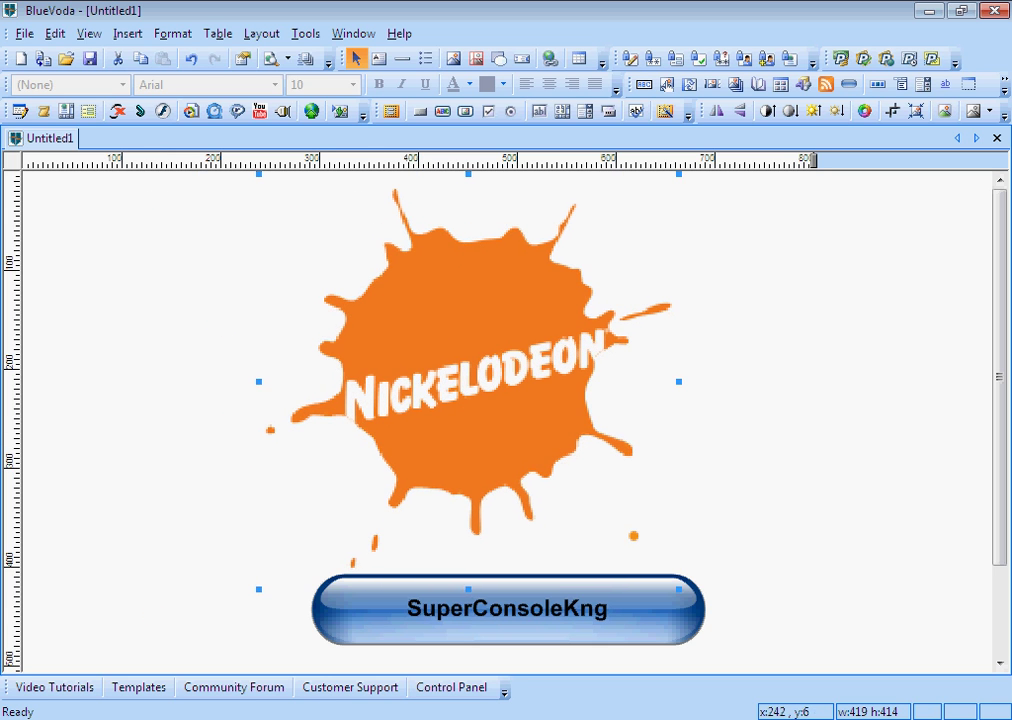
{"action": "left_click", "coordinate": [178, 415]}
{"action": "left_click", "coordinate": [127, 33]}
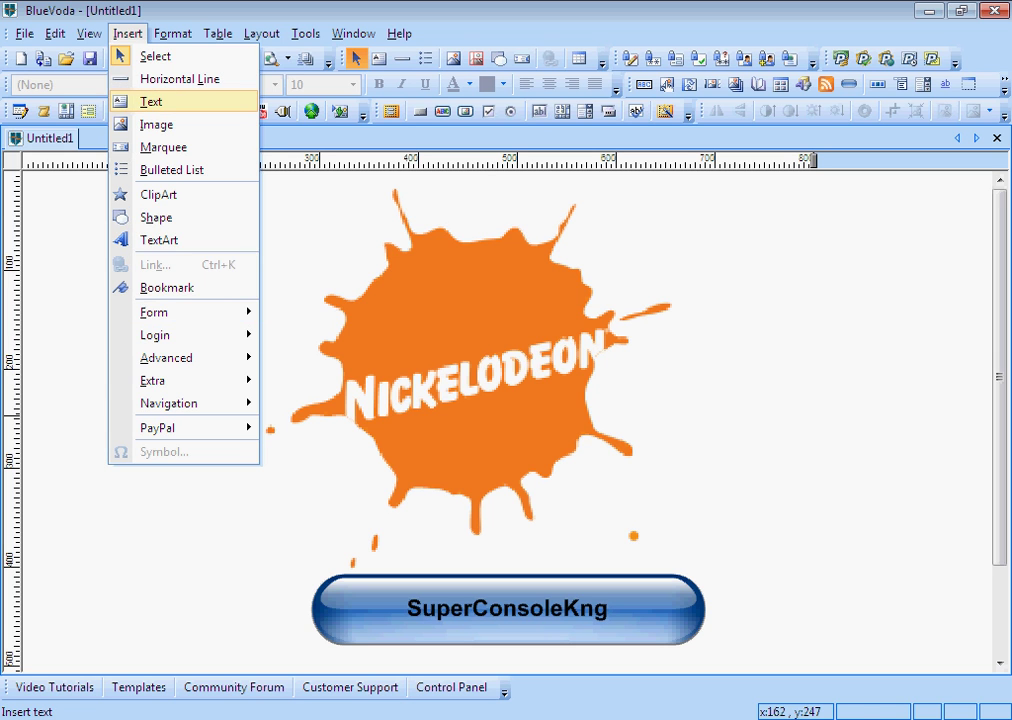
- Add a text box reading 'Hello yT its me!!!!'
{"action": "left_click", "coordinate": [150, 101]}
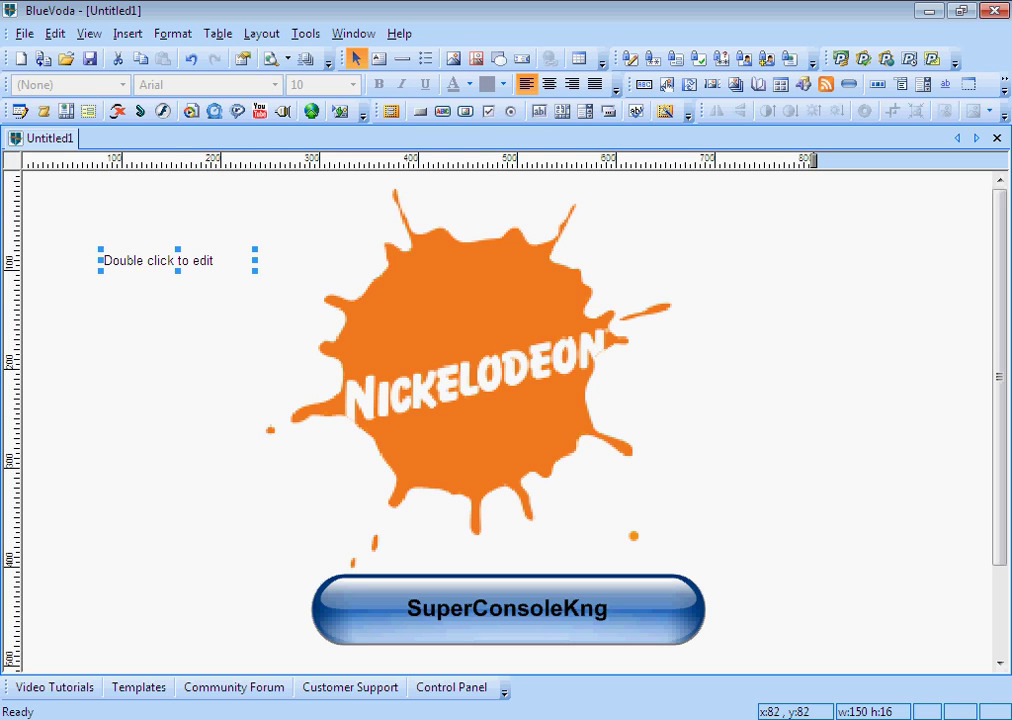
{"action": "double_click", "coordinate": [213, 260]}
{"action": "key", "text": "ctrl+a"}
{"action": "key", "text": "BackSpace"}
{"action": "type", "text": "H"}
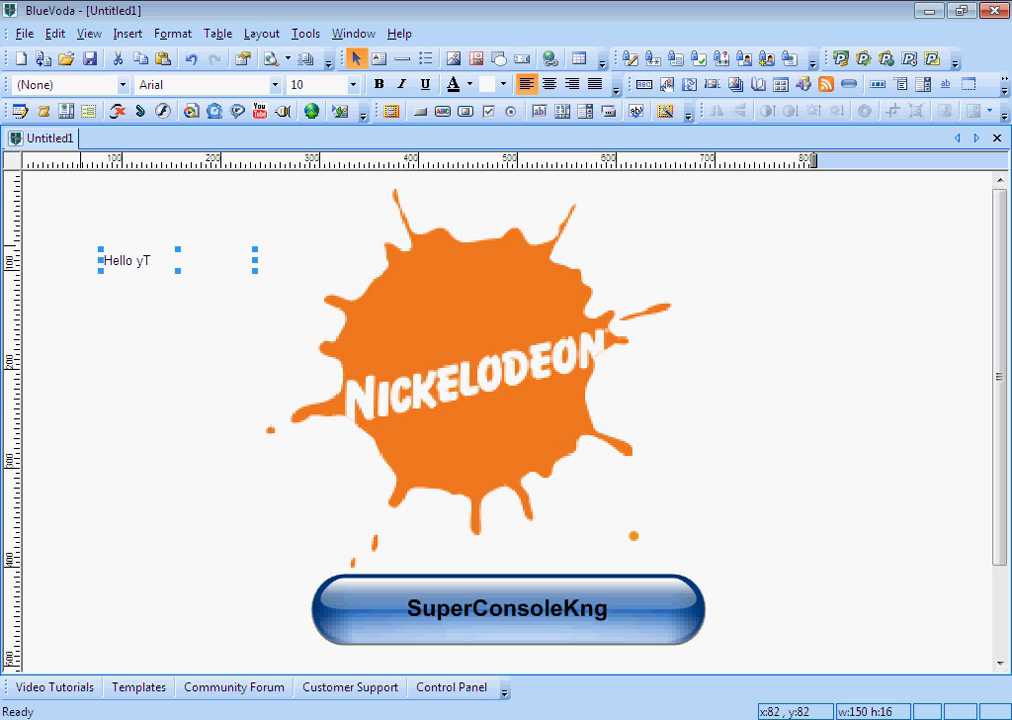
{"action": "type", "text": "me!!!!"}
- Set the heading to 72 pt and stretch it onto one line across the page top
{"action": "key", "text": "ctrl+a"}
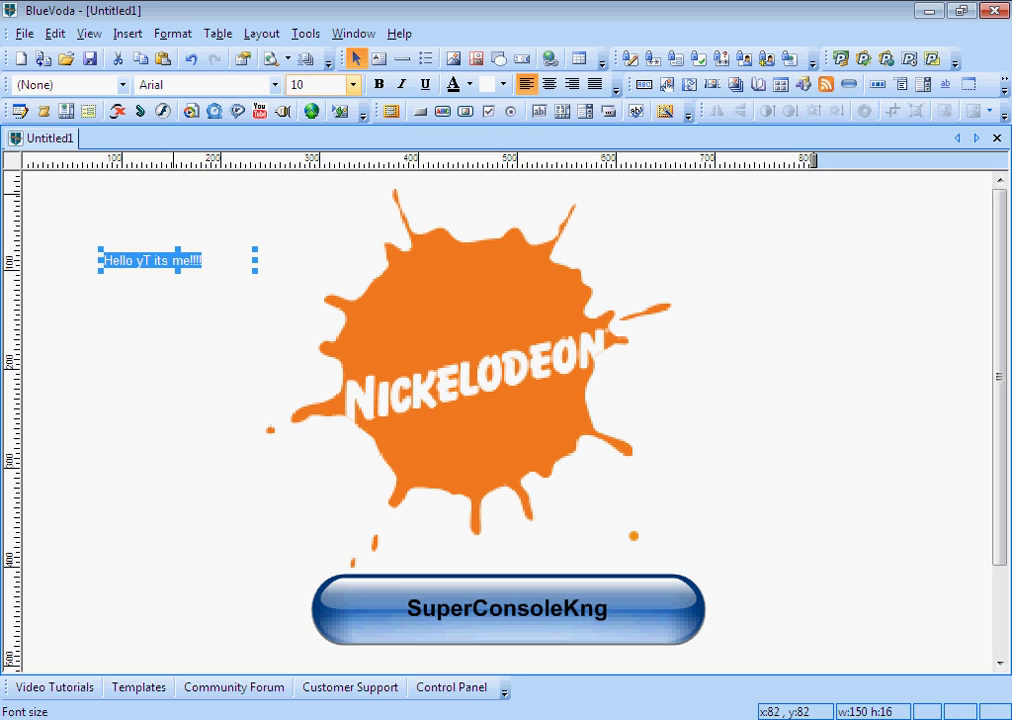
{"action": "left_click", "coordinate": [352, 84]}
{"action": "key", "text": "Up"}
{"action": "key", "text": "End"}
{"action": "key", "text": "Return"}
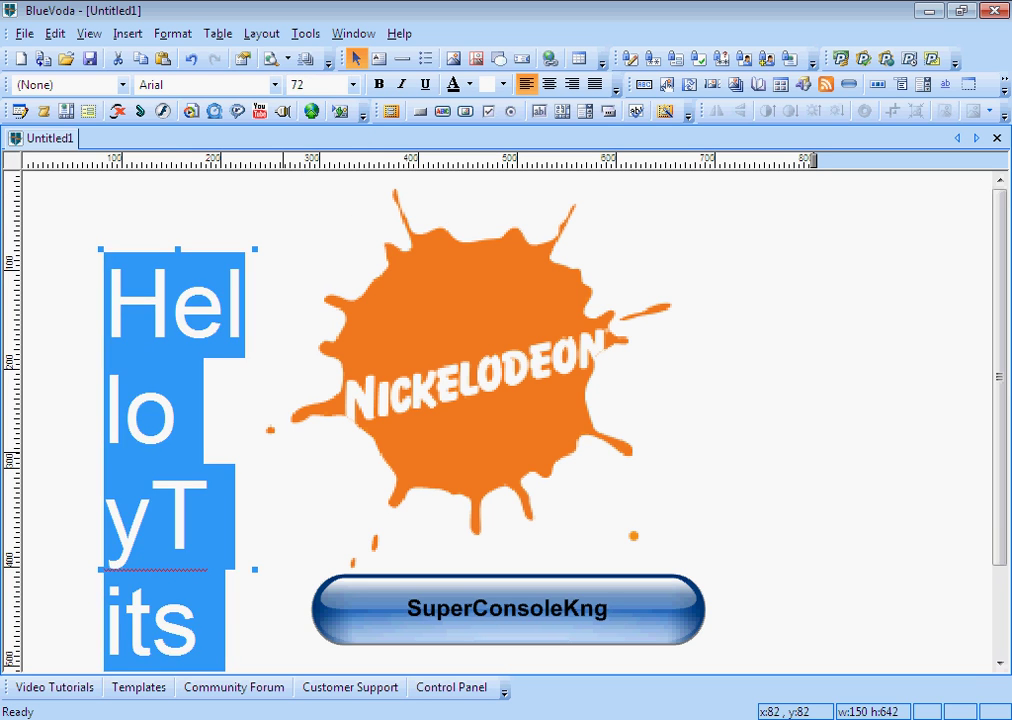
{"action": "left_click_drag", "start_coordinate": [255, 569], "coordinate": [917, 569]}
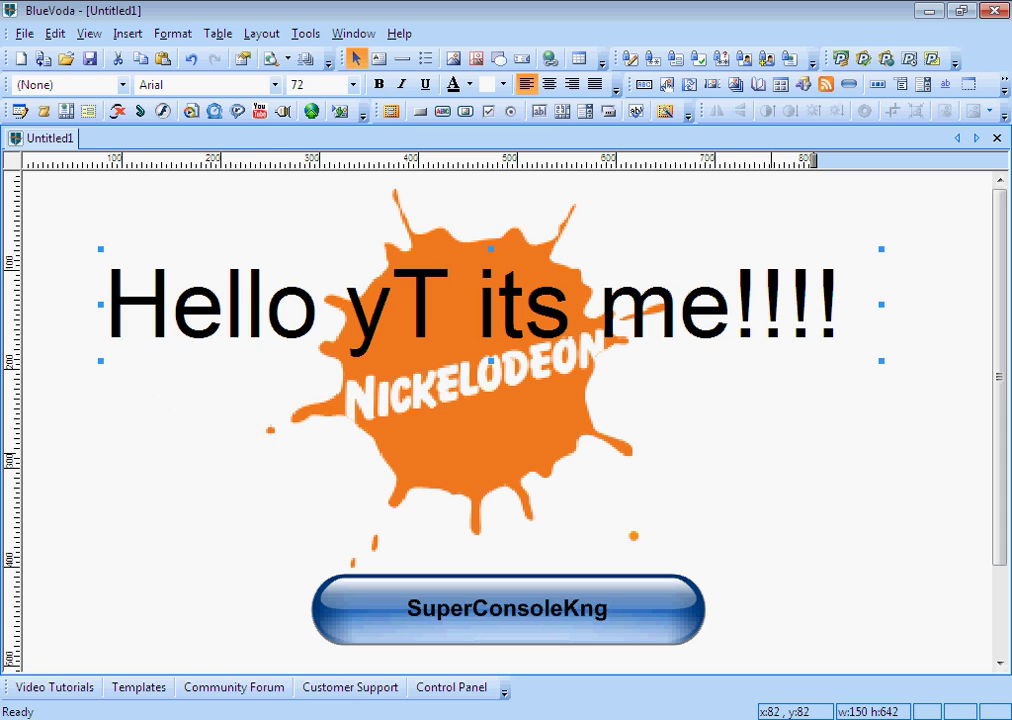
{"action": "mouse_move", "coordinate": [470, 300]}
{"action": "left_mouse_down"}
{"action": "mouse_move", "coordinate": [493, 225]}
{"action": "mouse_move", "coordinate": [490, 270]}
{"action": "left_mouse_up"}
{"action": "left_click", "coordinate": [825, 446]}
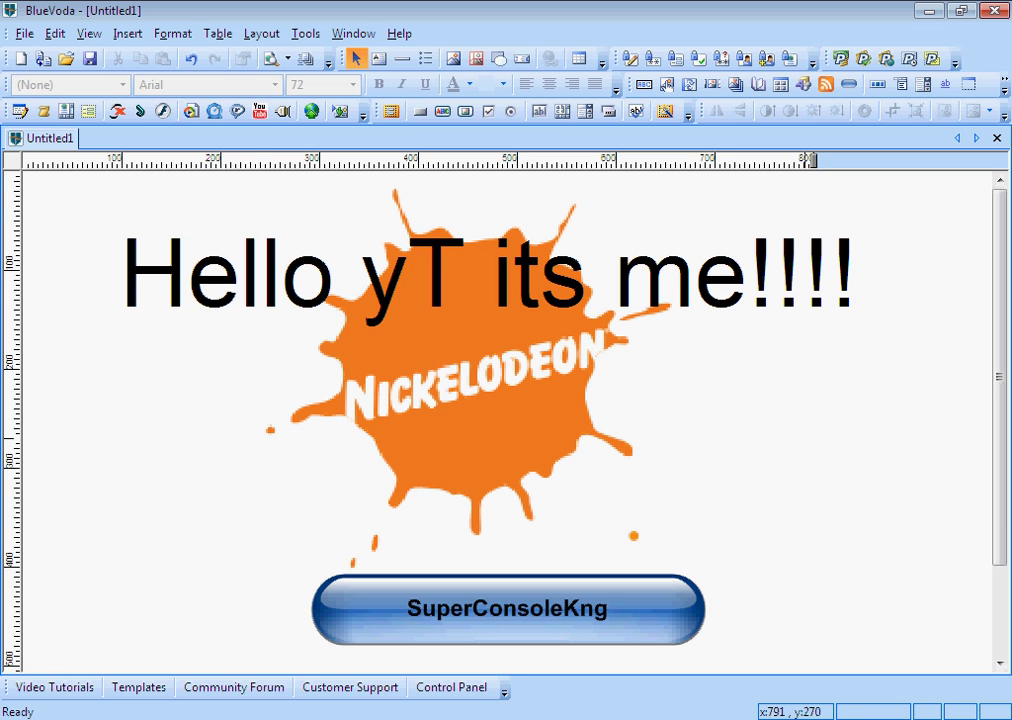
{"action": "left_click", "coordinate": [127, 33]}
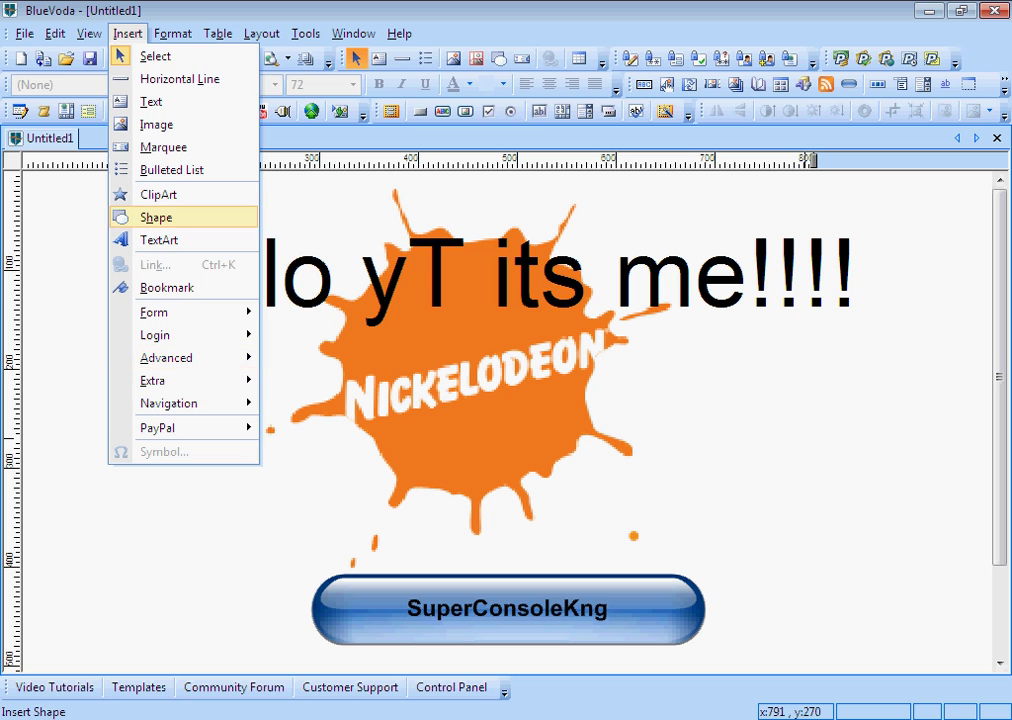
{"action": "left_click", "coordinate": [159, 240]}
{"action": "left_click_drag", "start_coordinate": [200, 345], "coordinate": [195, 470]}
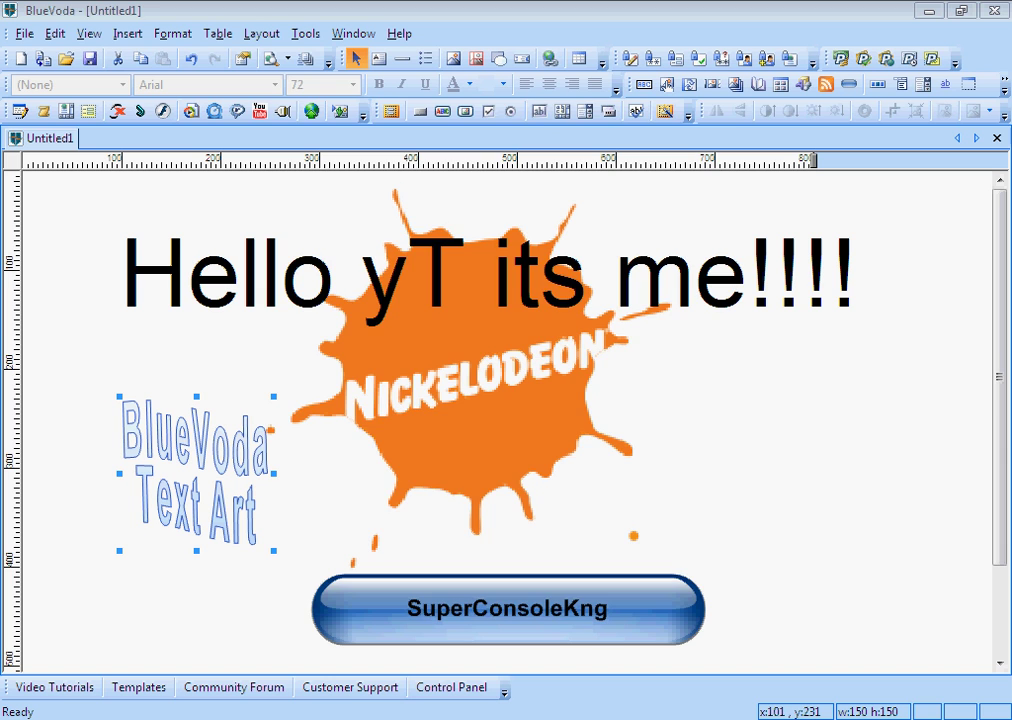
{"action": "double_click", "coordinate": [195, 470]}
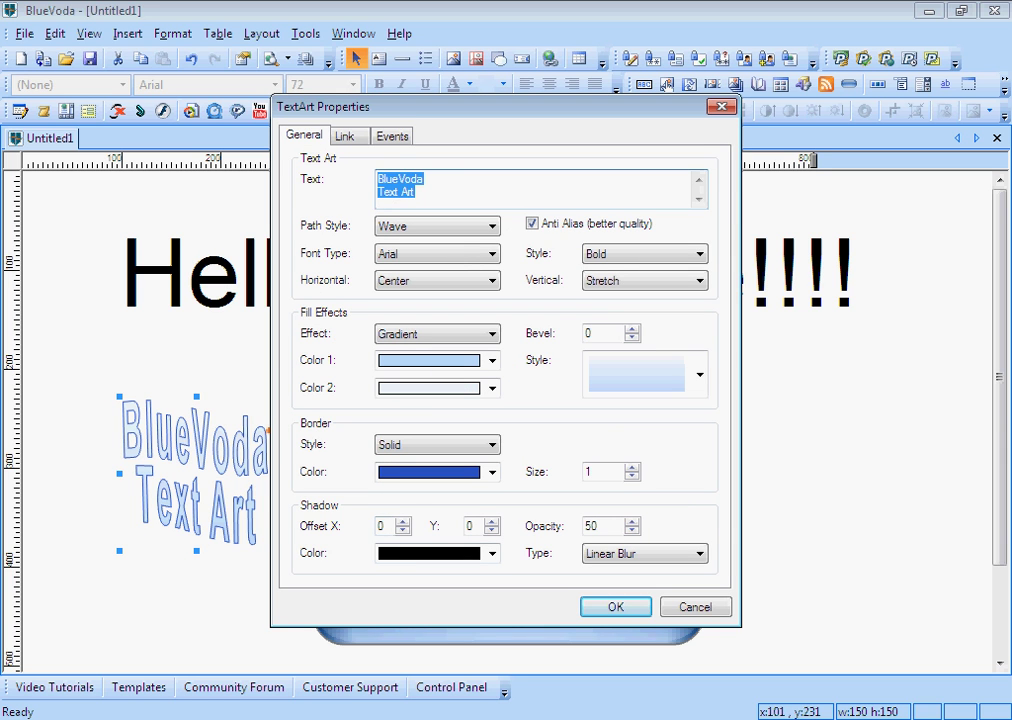
{"action": "key", "text": "BackSpace"}
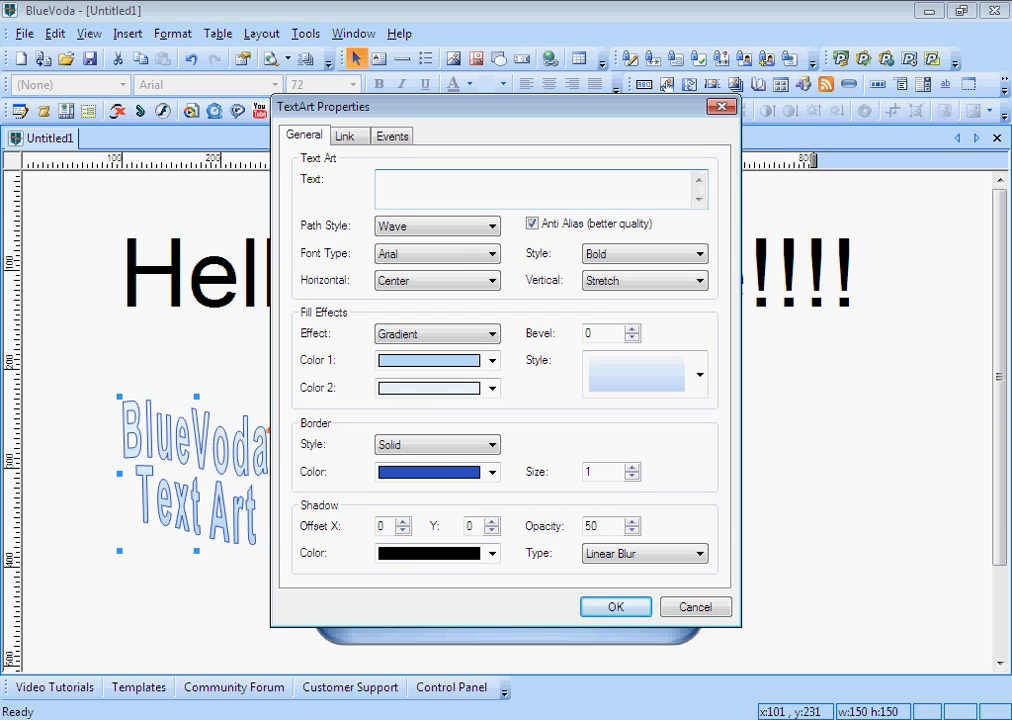
{"action": "type", "text": "S.c.k"}
{"action": "left_click", "coordinate": [437, 226]}
{"action": "left_click", "coordinate": [400, 450]}
{"action": "left_click", "coordinate": [437, 226]}
{"action": "left_click", "coordinate": [410, 280]}
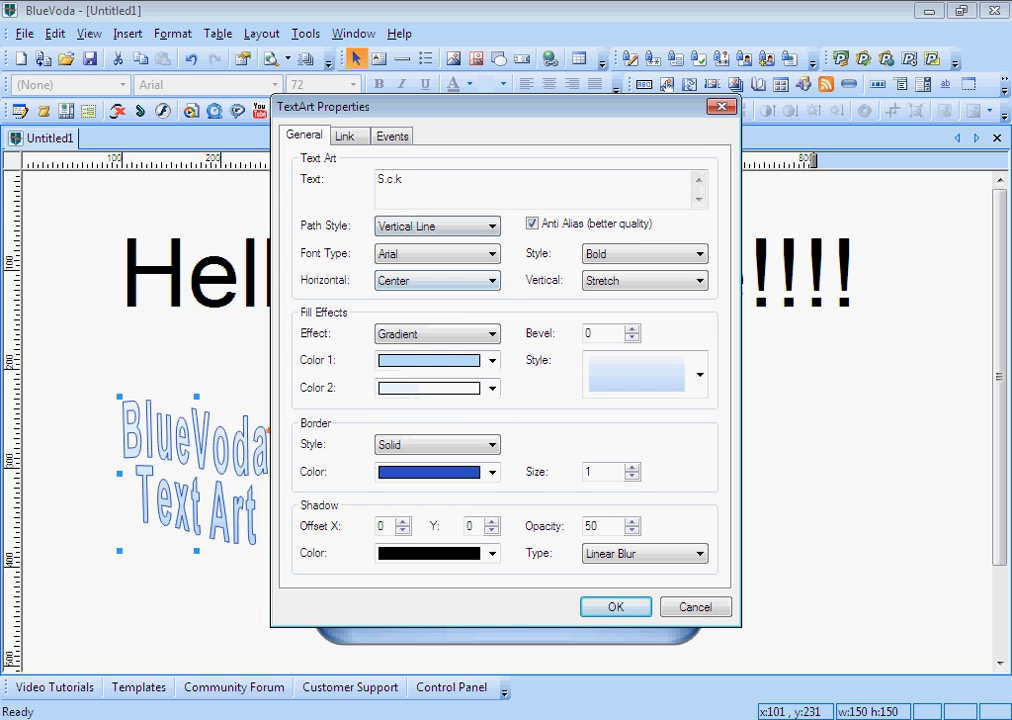
{"action": "key", "text": "Return"}
{"action": "left_click_drag", "start_coordinate": [275, 473], "coordinate": [720, 473]}
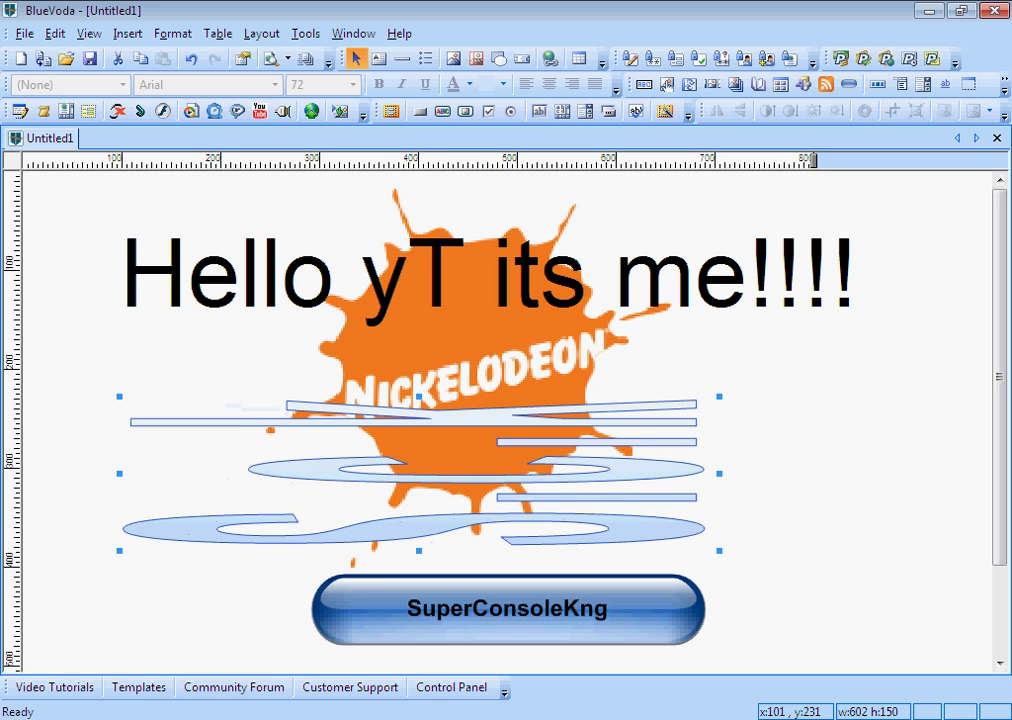
{"action": "left_click_drag", "start_coordinate": [720, 397], "coordinate": [718, 360]}
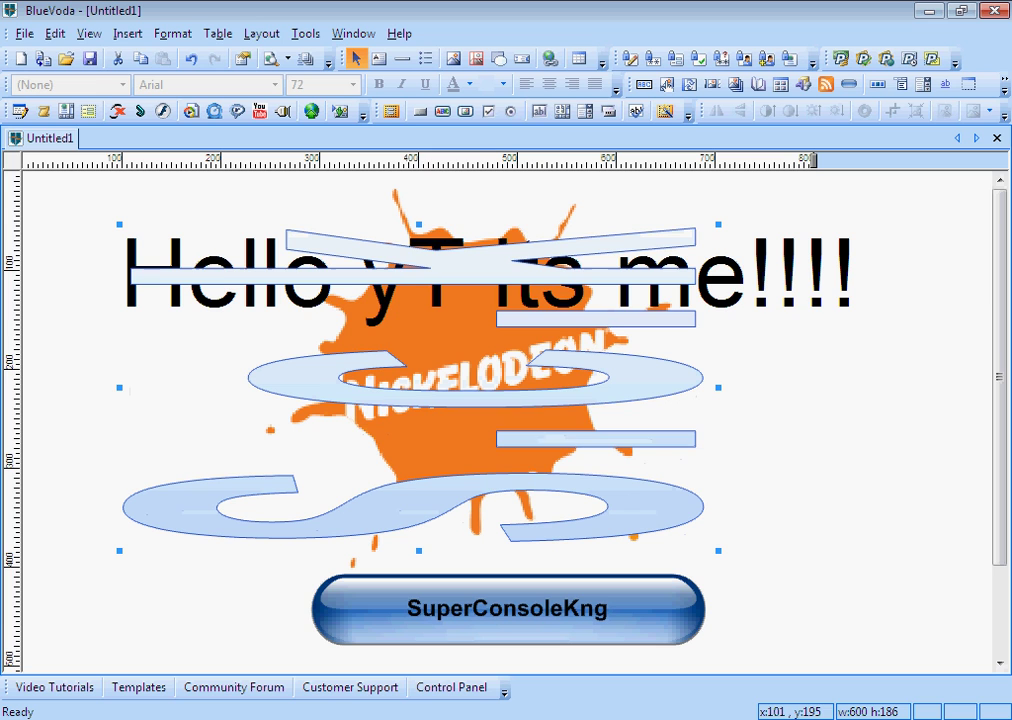
{"action": "left_click_drag", "start_coordinate": [718, 360], "coordinate": [718, 223]}
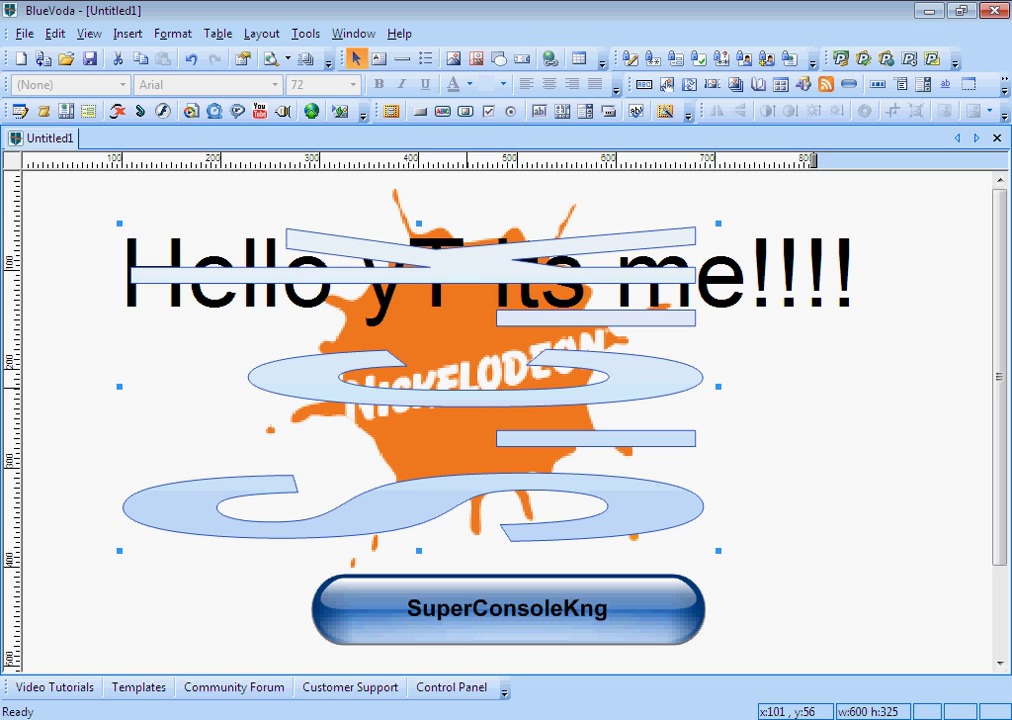
{"action": "key", "text": "Delete"}
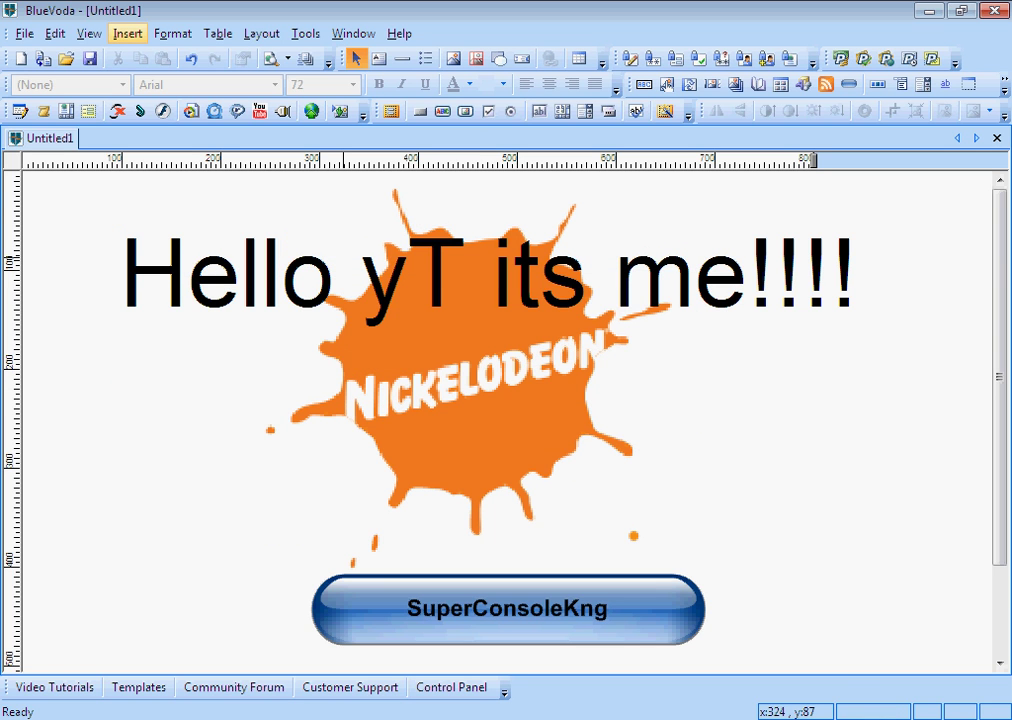
- Browse the menu bar's command menus
{"action": "left_click", "coordinate": [305, 33]}
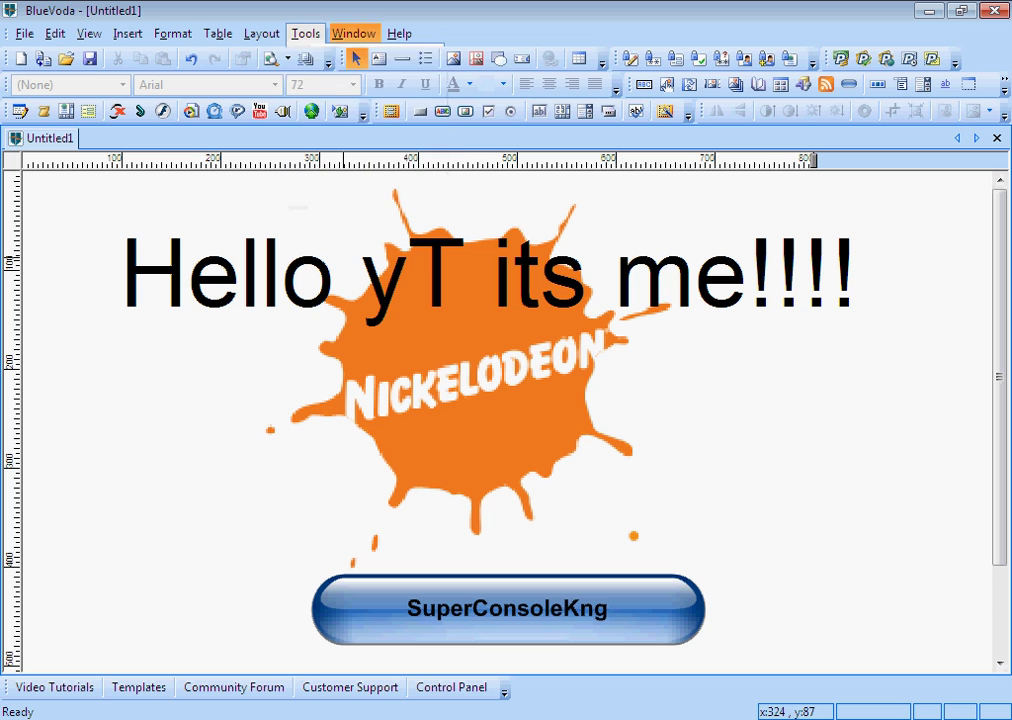
{"action": "left_click", "coordinate": [353, 33]}
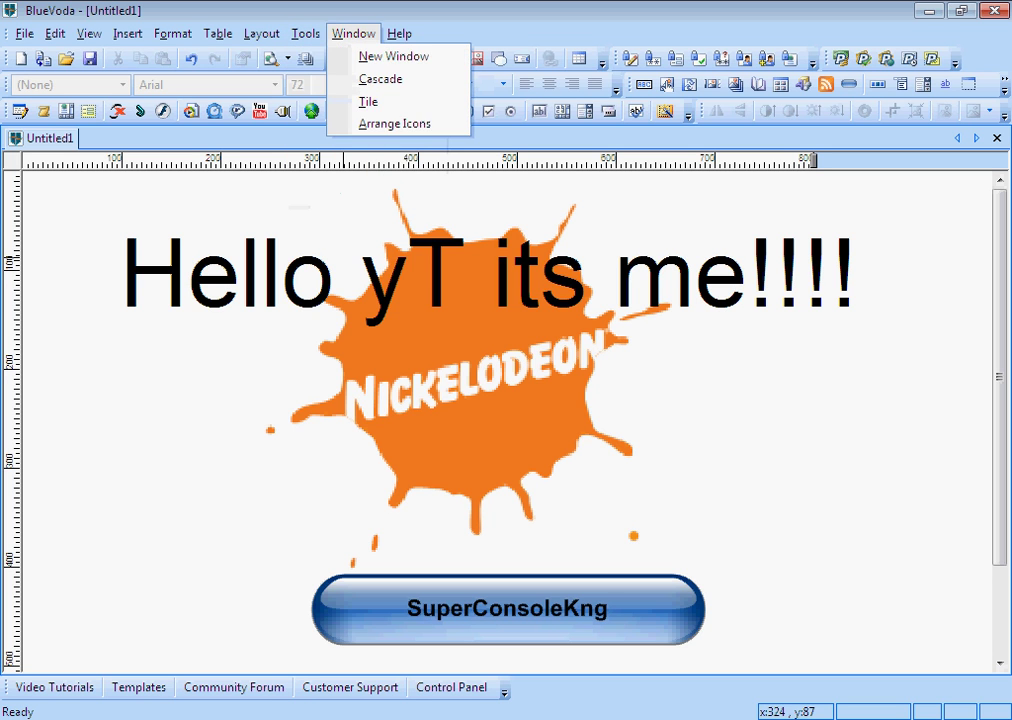
{"action": "left_click", "coordinate": [353, 33]}
{"action": "left_click", "coordinate": [261, 33]}
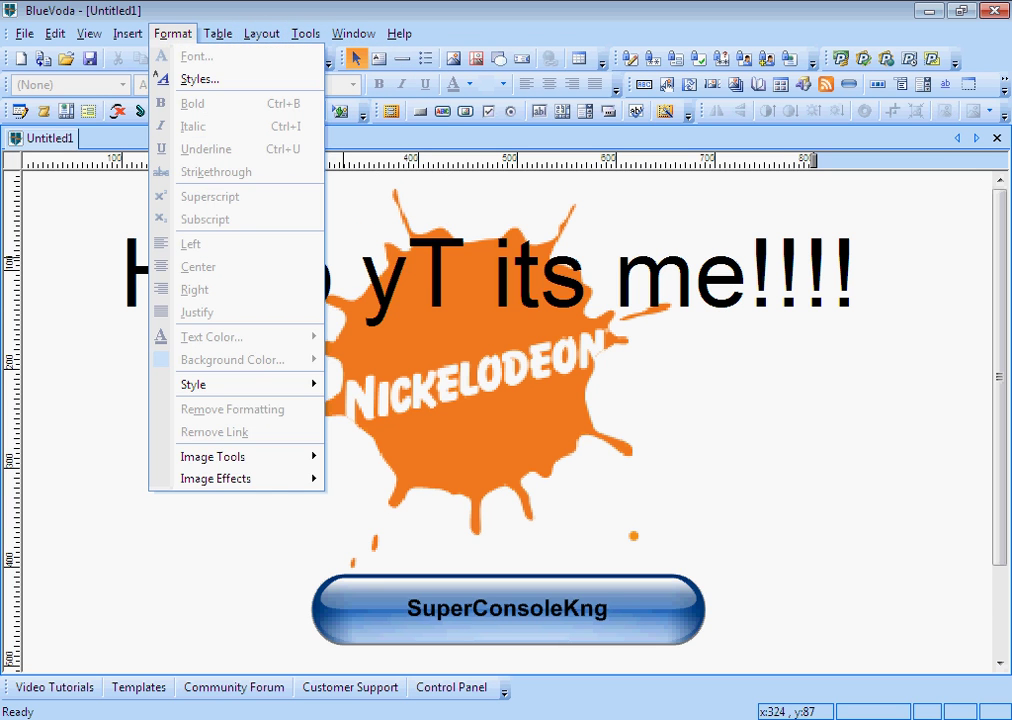
- Insert the Wingdings ring-shaped circle clip art and place it right of the logo
{"action": "left_click", "coordinate": [127, 33]}
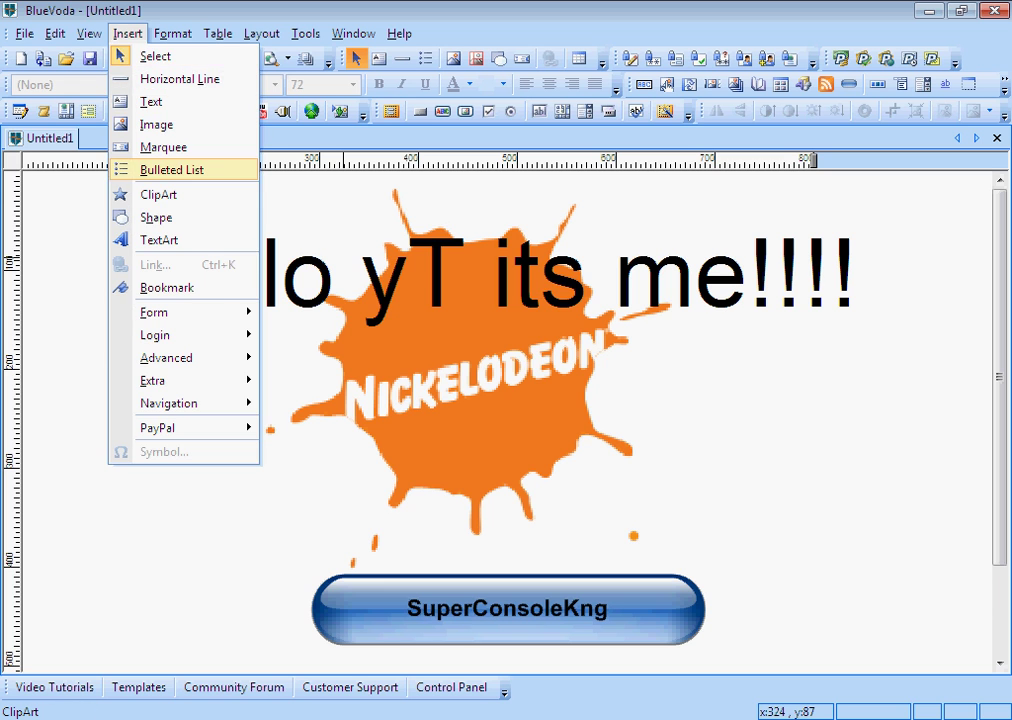
{"action": "left_click", "coordinate": [158, 194]}
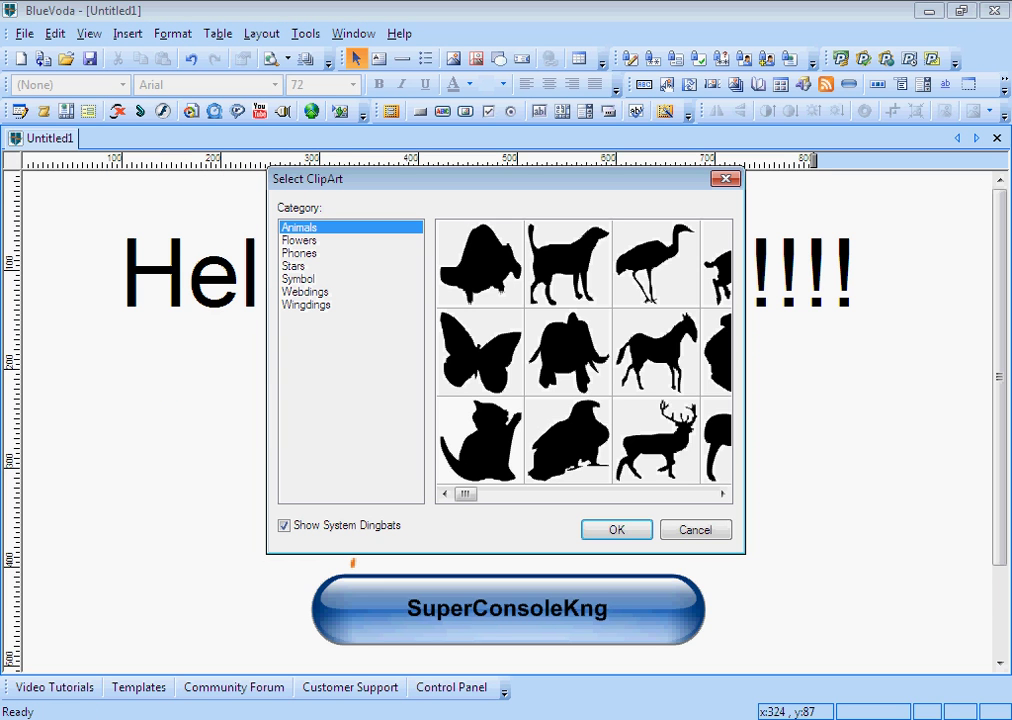
{"action": "key", "text": "Down"}
{"action": "key", "text": "Down"}
{"action": "key", "text": "Down"}
{"action": "key", "text": "Down"}
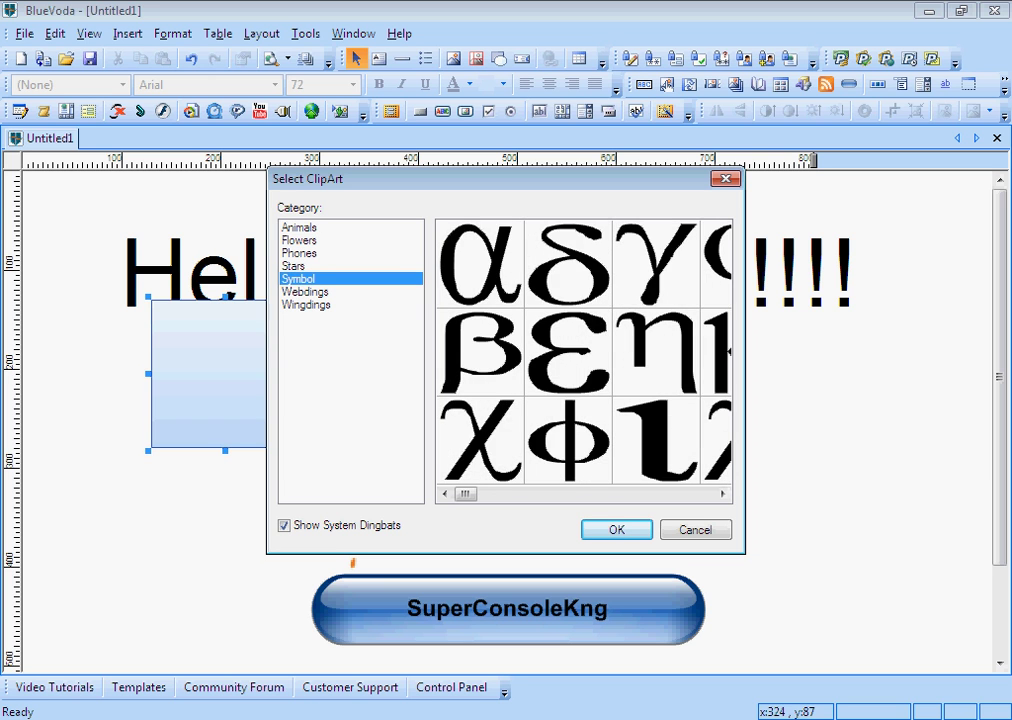
{"action": "key", "text": "Down"}
{"action": "key", "text": "Down"}
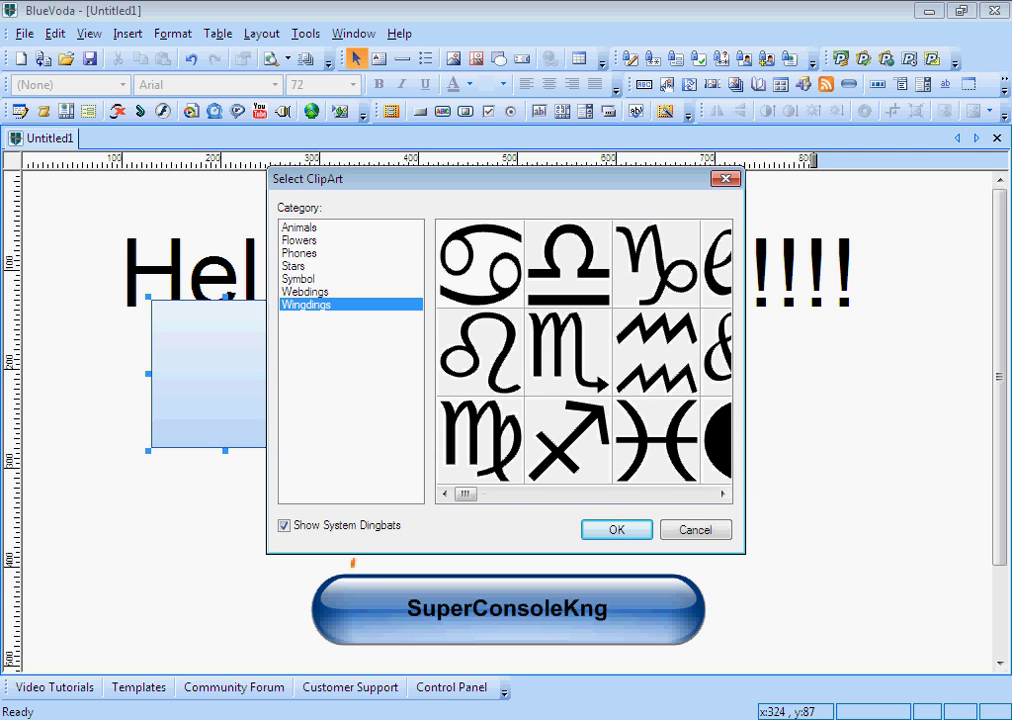
{"action": "left_click", "coordinate": [567, 351]}
{"action": "left_click", "coordinate": [722, 493]}
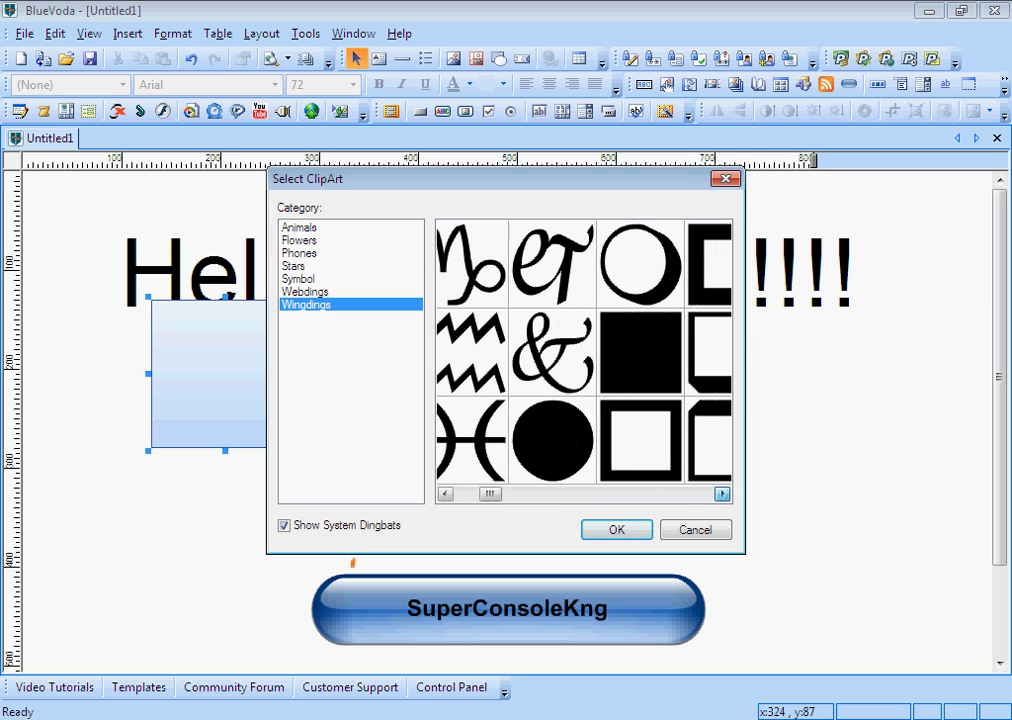
{"action": "left_click", "coordinate": [722, 493]}
{"action": "left_click", "coordinate": [568, 263]}
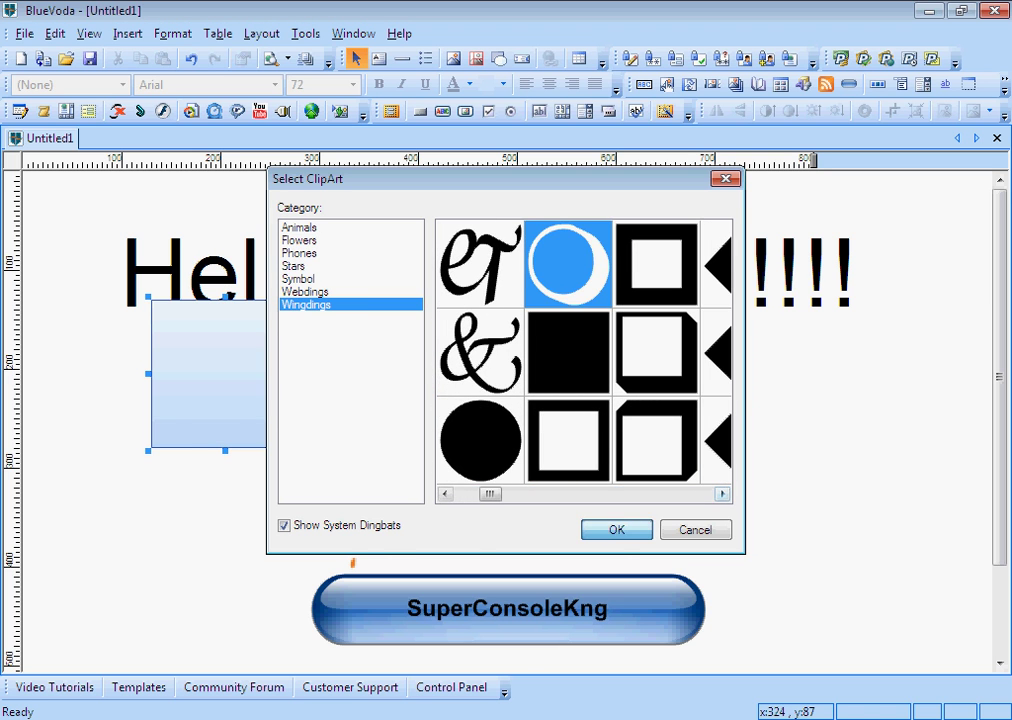
{"action": "left_click", "coordinate": [616, 529]}
{"action": "mouse_move", "coordinate": [225, 374]}
{"action": "left_mouse_down"}
{"action": "mouse_move", "coordinate": [513, 426]}
{"action": "mouse_move", "coordinate": [486, 246]}
{"action": "mouse_move", "coordinate": [533, 316]}
{"action": "mouse_move", "coordinate": [817, 488]}
{"action": "left_mouse_up"}
{"action": "left_click", "coordinate": [745, 370]}
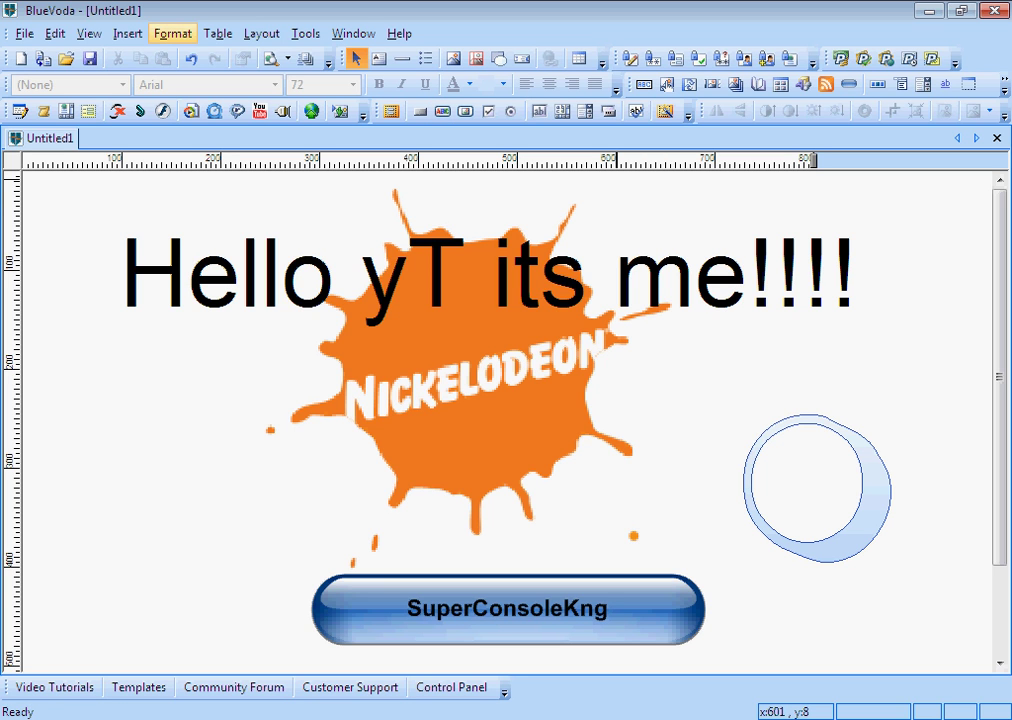
- Select the heading, logo, ring clip art and button, and delete them all
{"action": "left_click", "coordinate": [127, 33]}
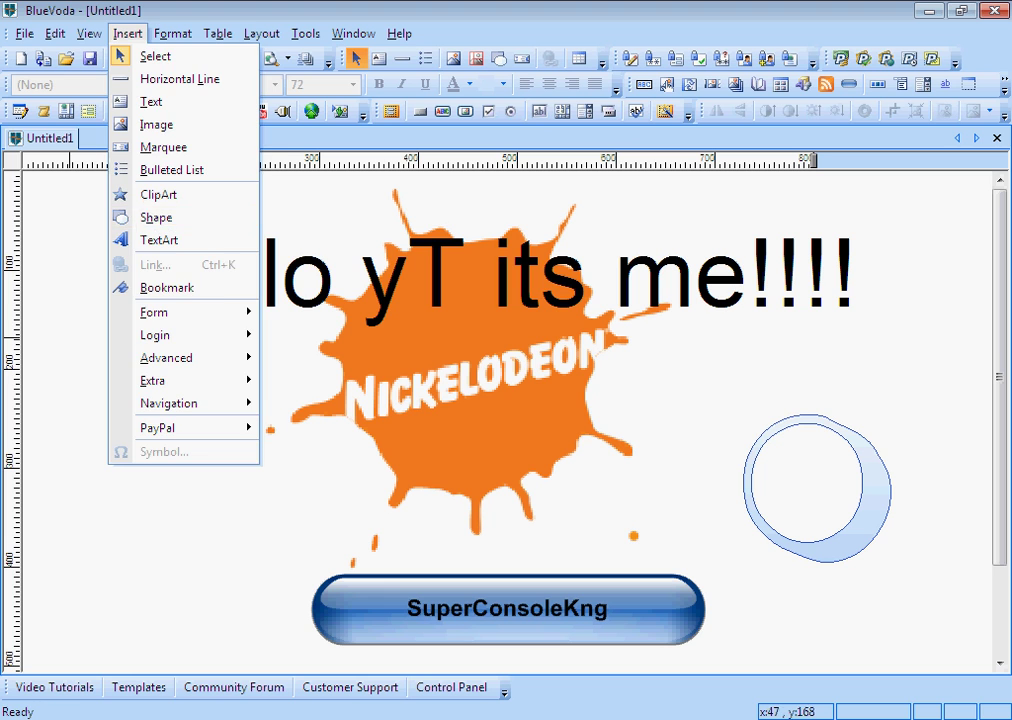
{"action": "left_click", "coordinate": [60, 330]}
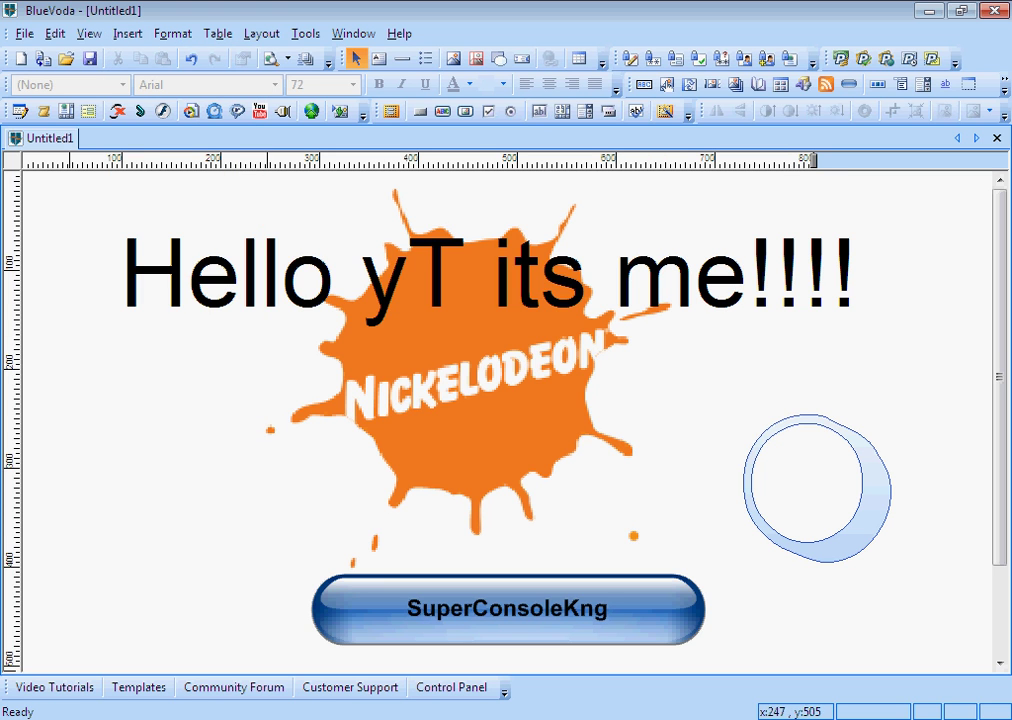
{"action": "mouse_move", "coordinate": [87, 184]}
{"action": "left_mouse_down"}
{"action": "mouse_move", "coordinate": [895, 670]}
{"action": "mouse_move", "coordinate": [907, 655]}
{"action": "left_mouse_up"}
{"action": "key", "text": "ctrl+a"}
{"action": "key", "text": "Delete"}
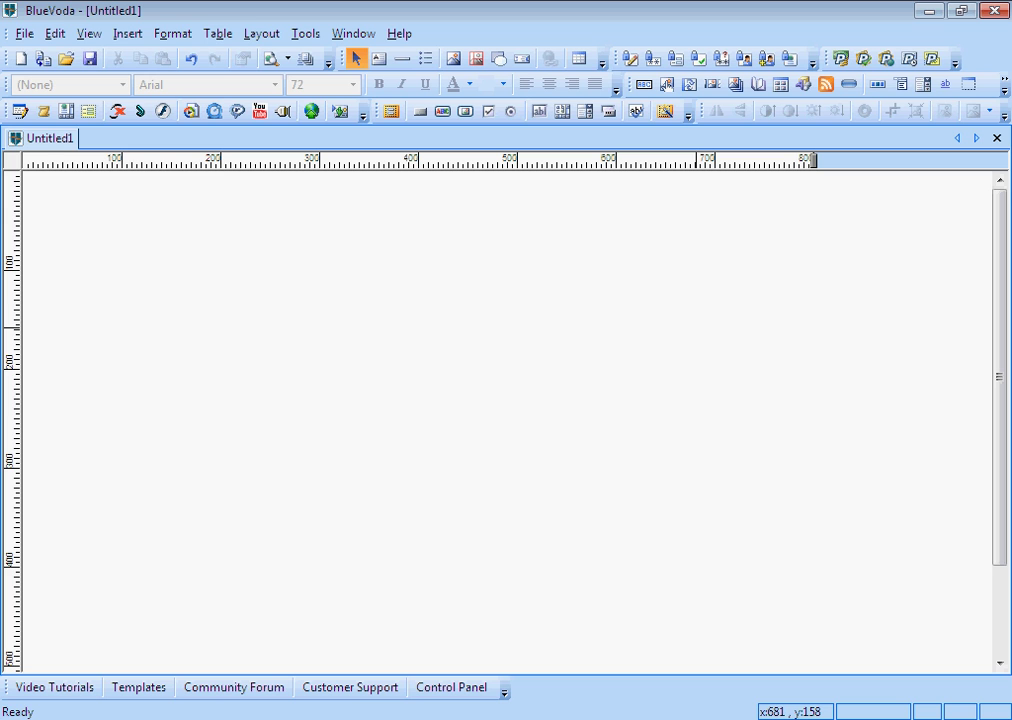
{"action": "left_click", "coordinate": [24, 33]}
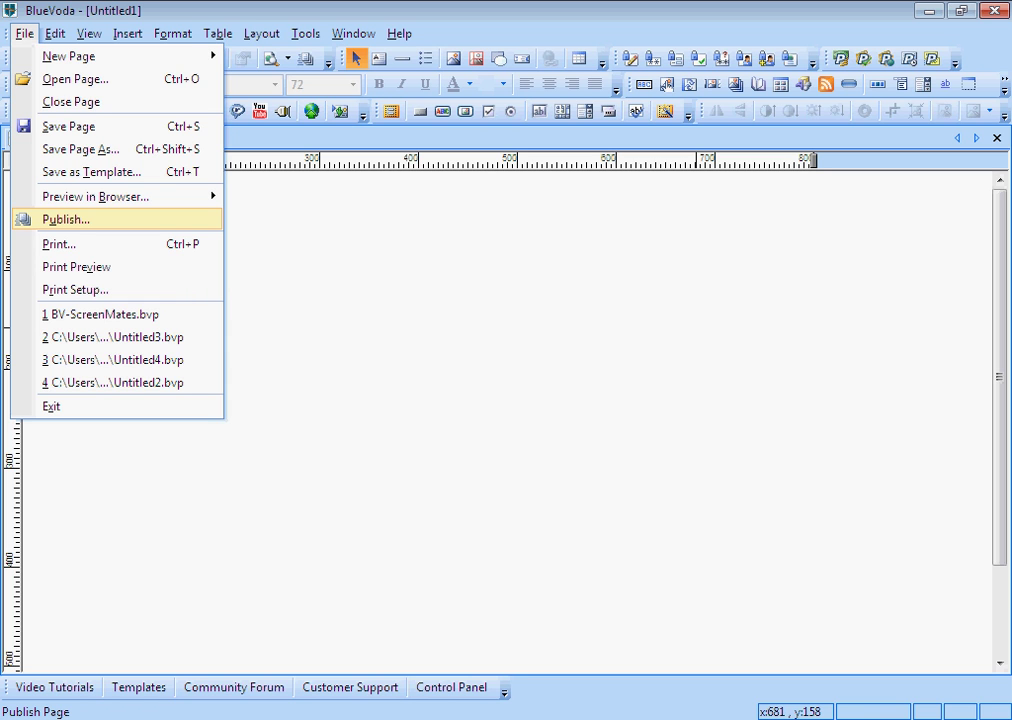
{"action": "key", "text": "Escape"}
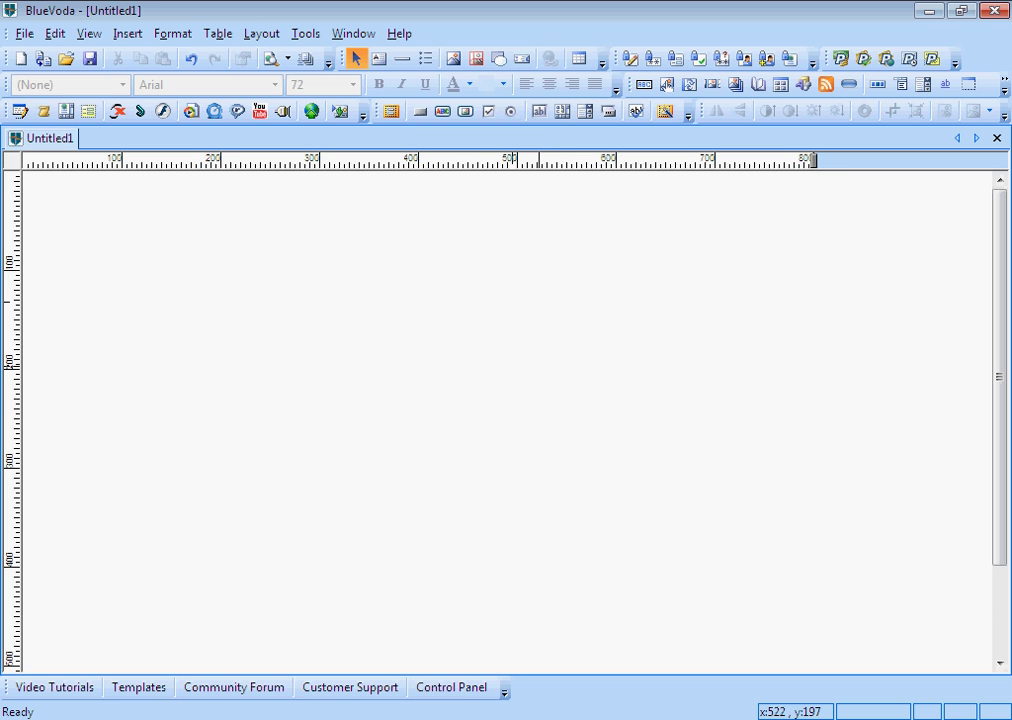